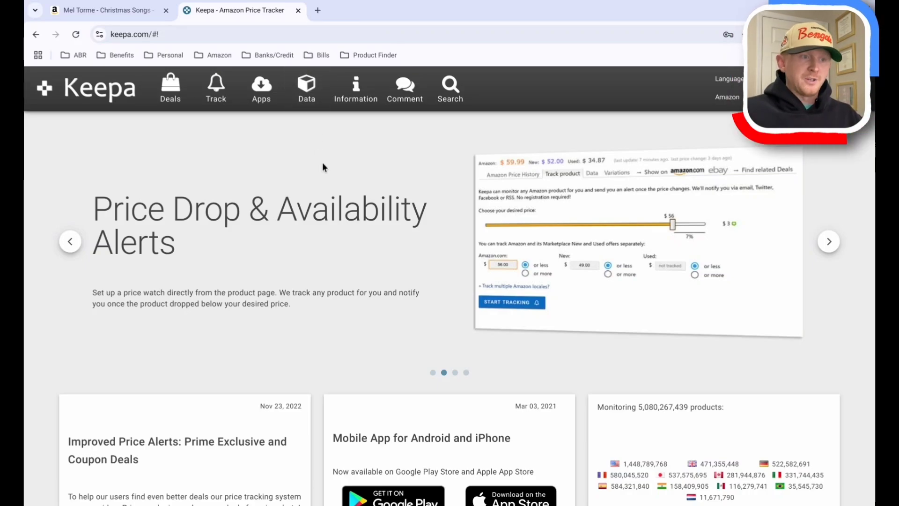
- Open Keepa's Product Finder and choose Books as the root category
left_click(307, 89)
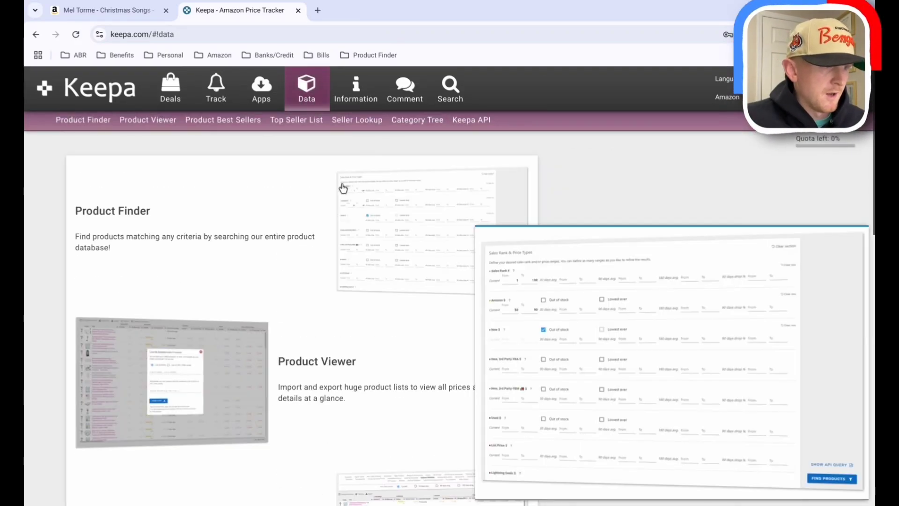
left_click(83, 120)
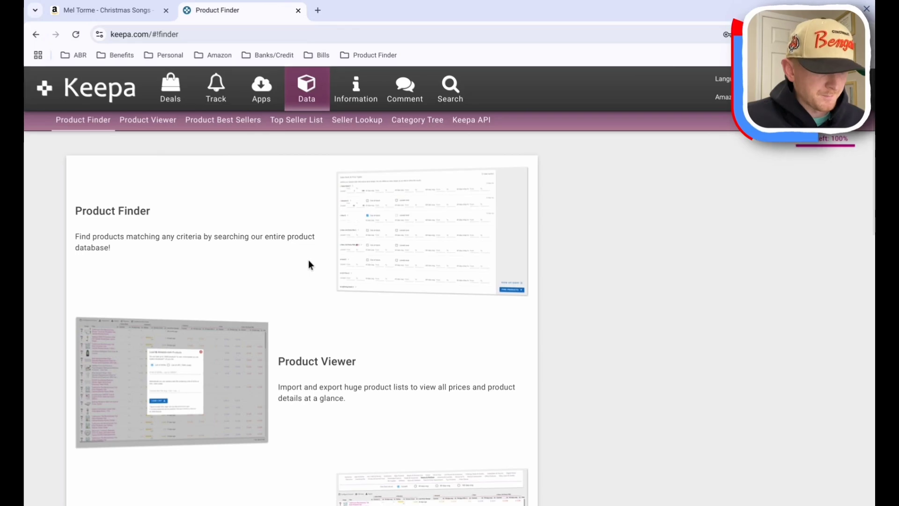
scroll(462, 288, "down", 1)
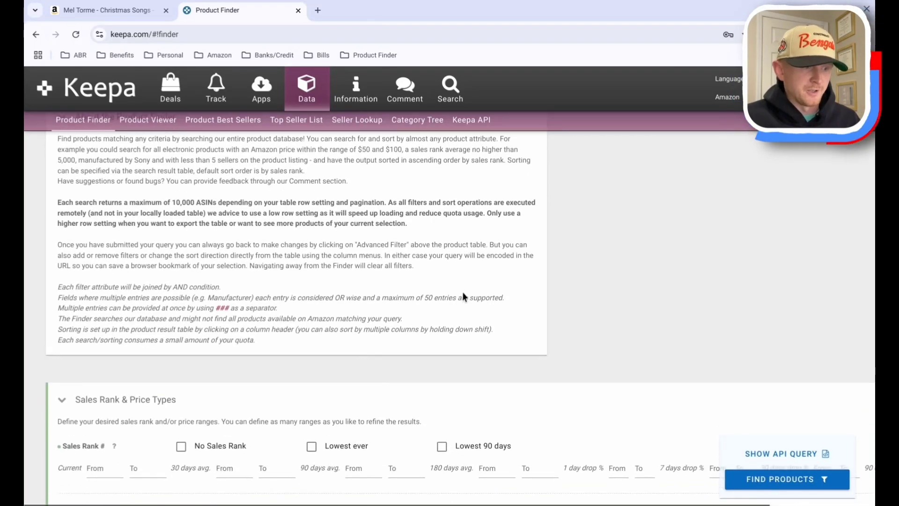
scroll(457, 288, "down", 5)
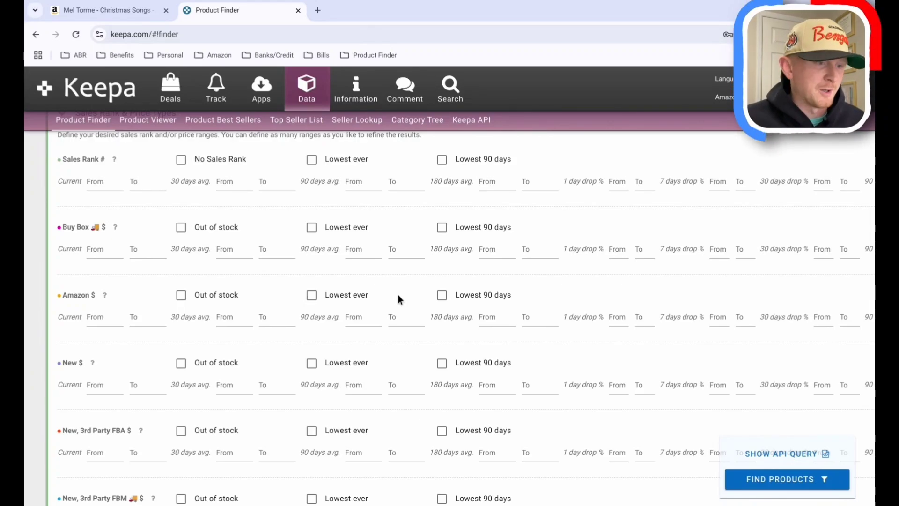
scroll(270, 277, "up", 2)
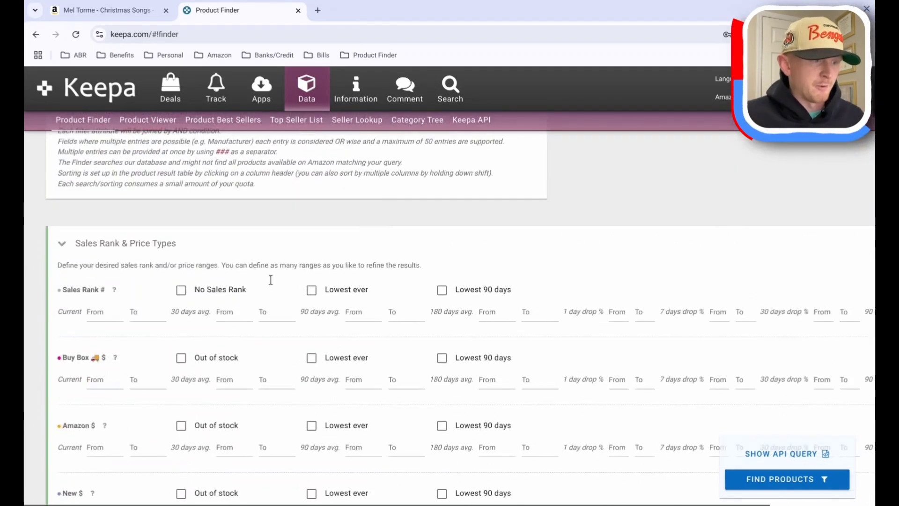
scroll(227, 332, "down", 20)
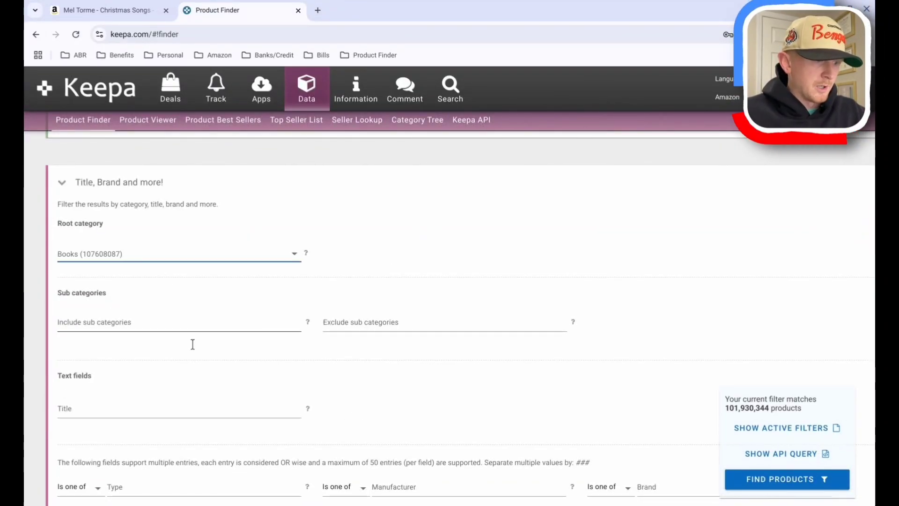
- Set the upper limit of the 180-day average sales rank to 30000000
scroll(192, 344, "up", 20)
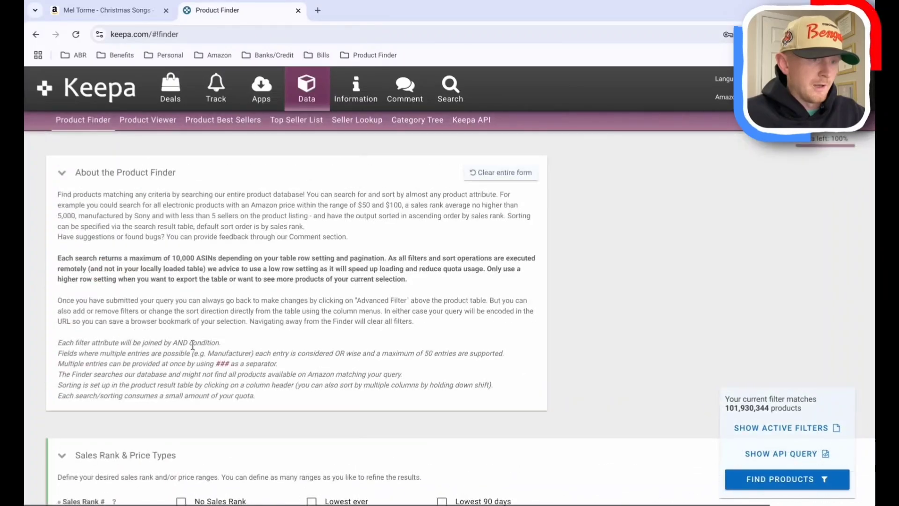
scroll(193, 345, "down", 4)
scroll(192, 344, "down", 1)
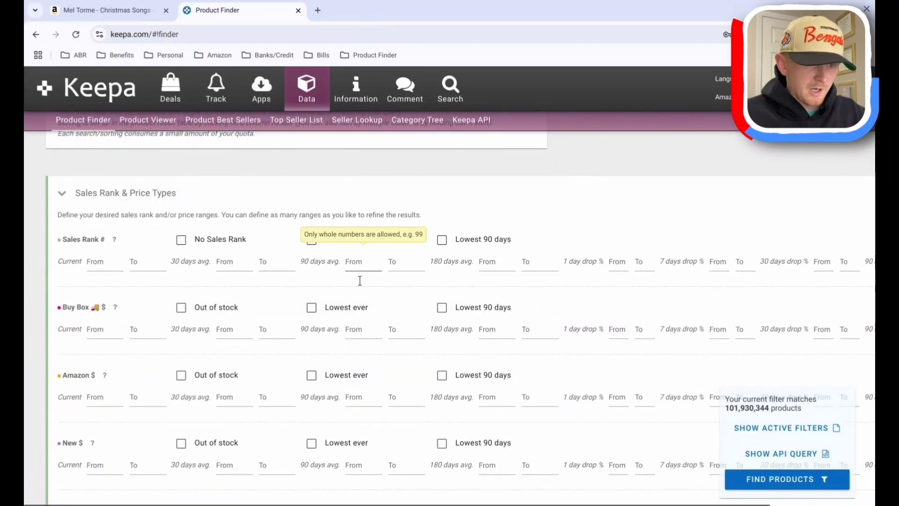
left_click(540, 270)
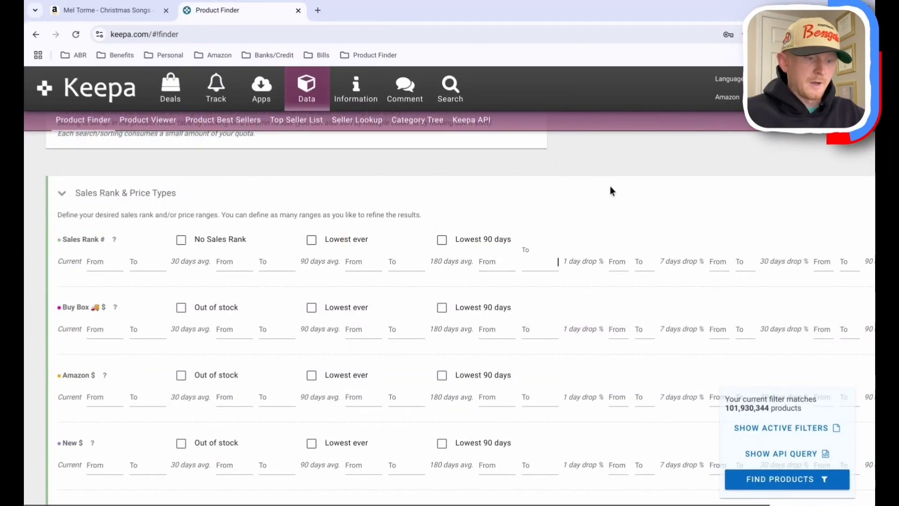
type("30000000")
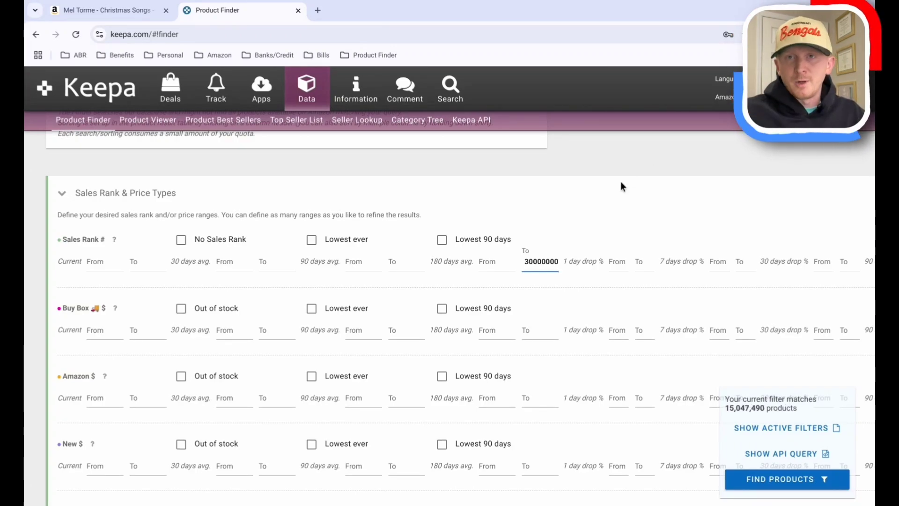
- Search the included sub categories for "christmas" and add the children's books category Holidays & Celebrations
scroll(387, 255, "down", 10)
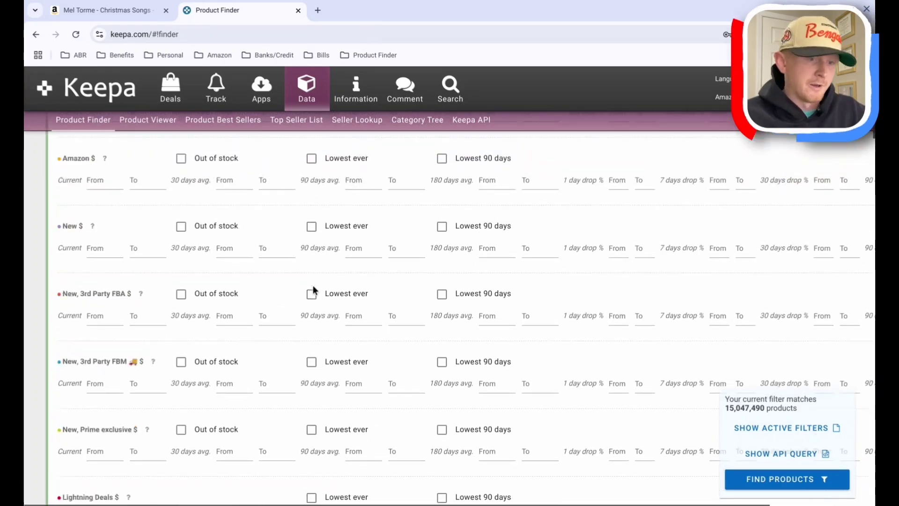
scroll(313, 290, "down", 20)
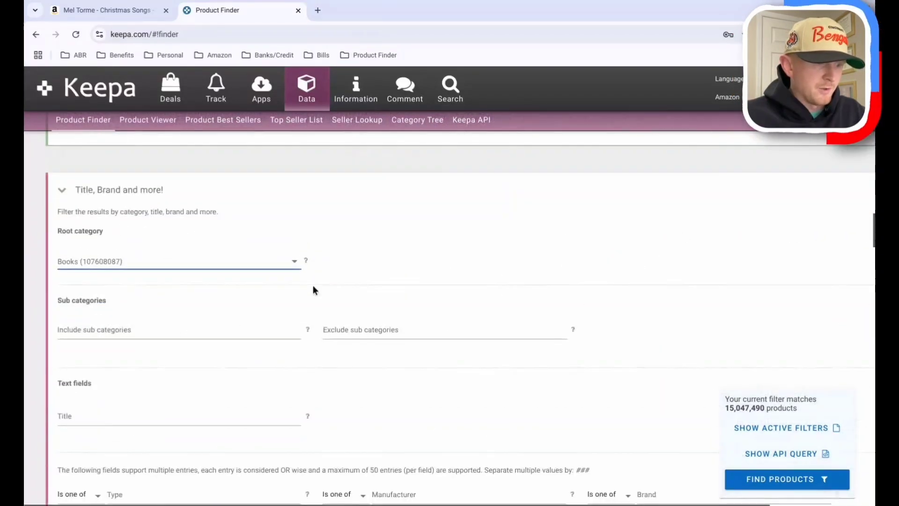
left_click(141, 340)
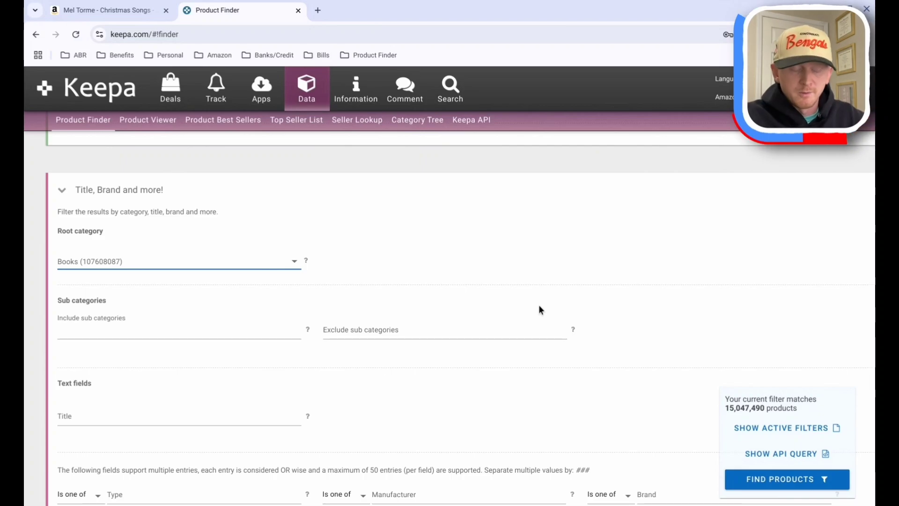
type("christmas")
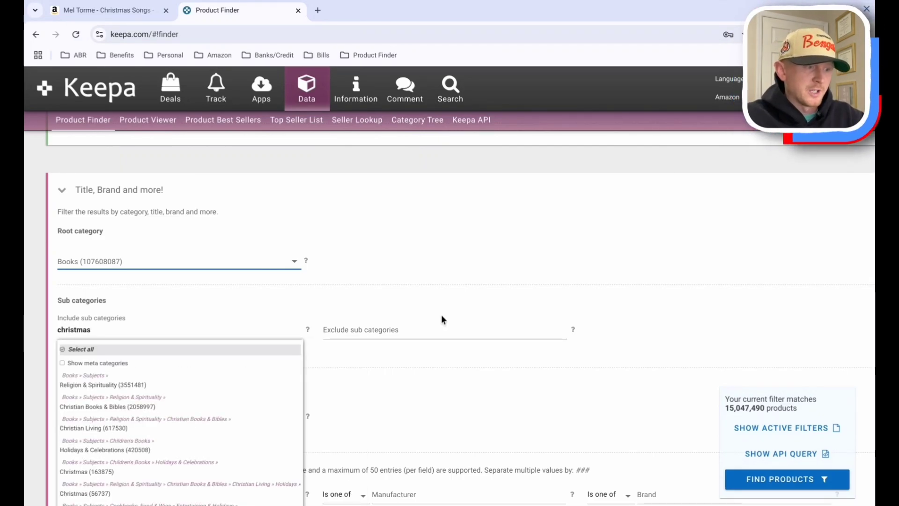
scroll(367, 306, "down", 1)
scroll(366, 306, "down", 1)
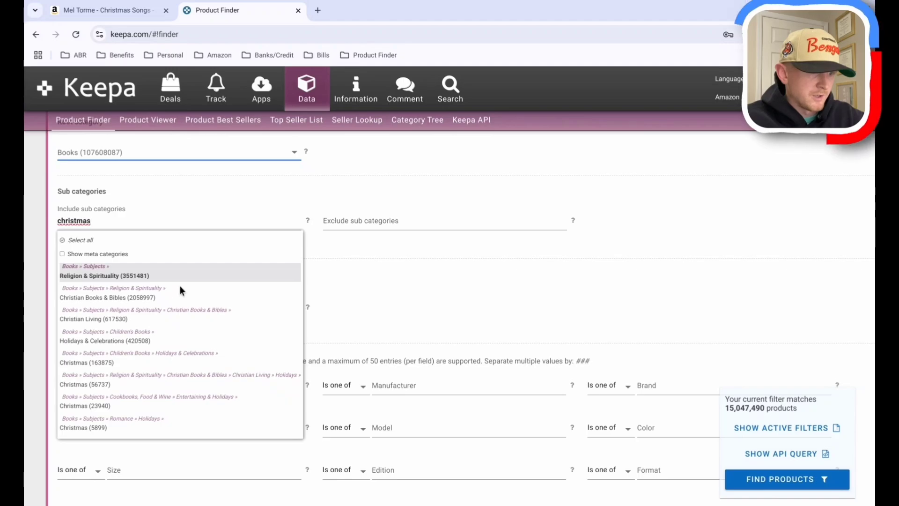
left_click(145, 339)
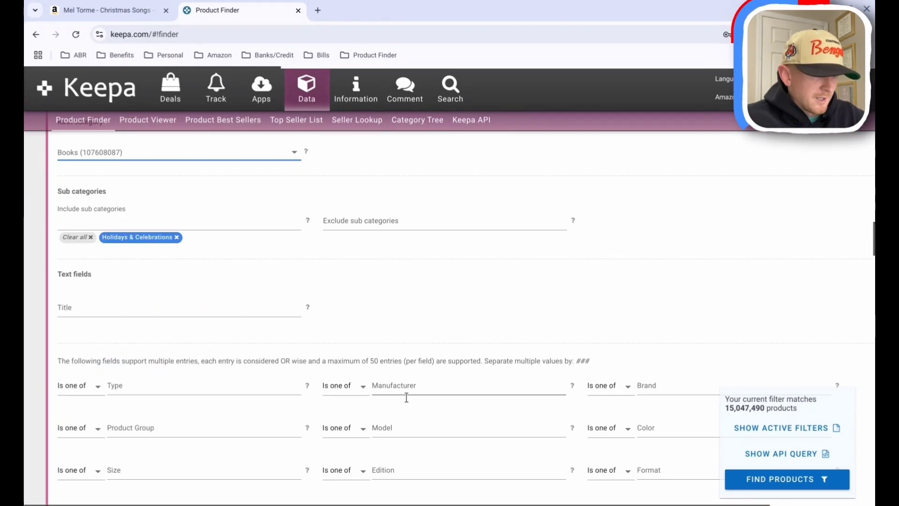
left_click(425, 317)
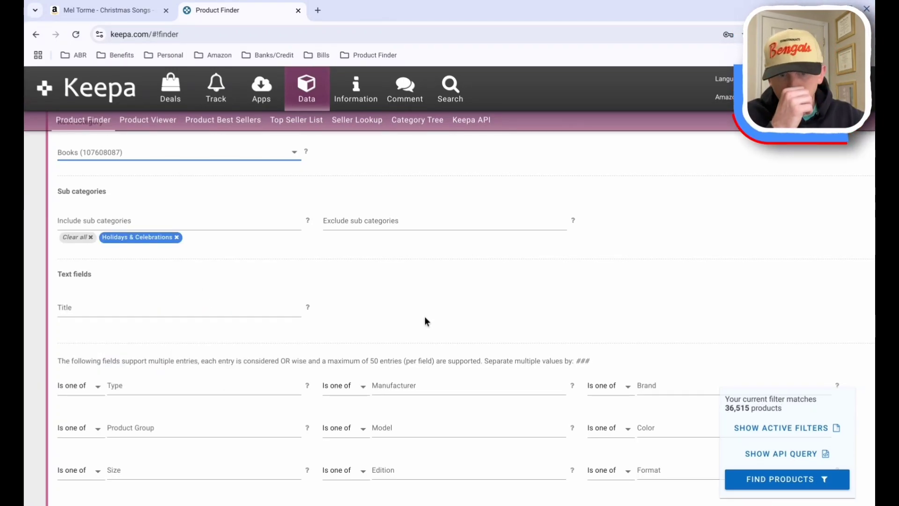
- Restrict the search to products that are out of stock for both the Amazon and the New price types
scroll(425, 317, "up", 1)
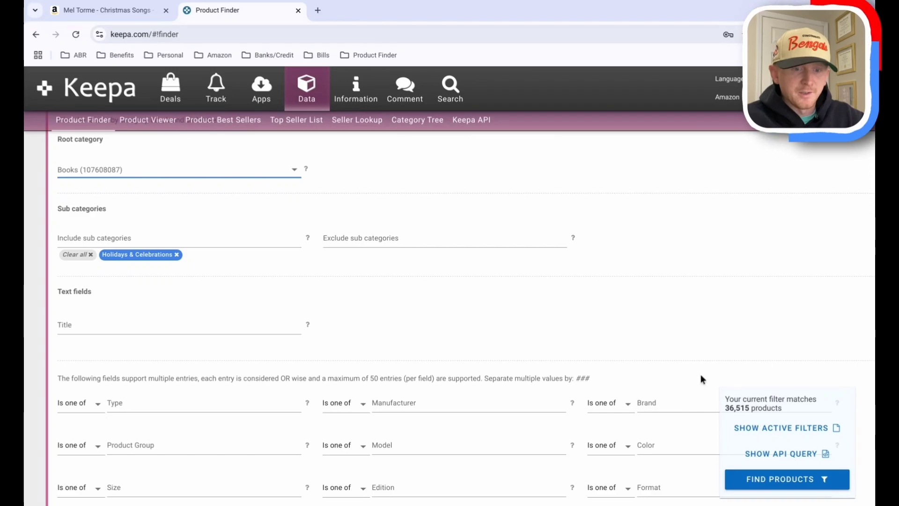
scroll(241, 295, "up", 8)
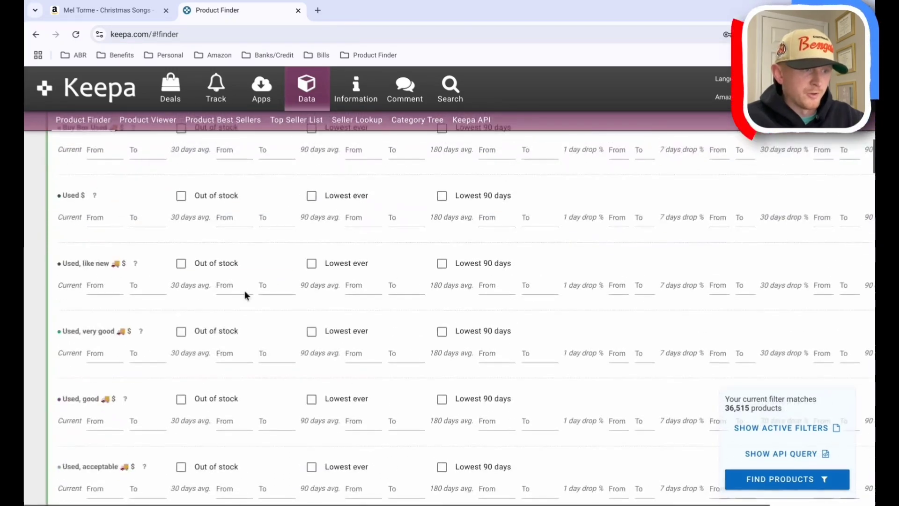
scroll(244, 291, "up", 10)
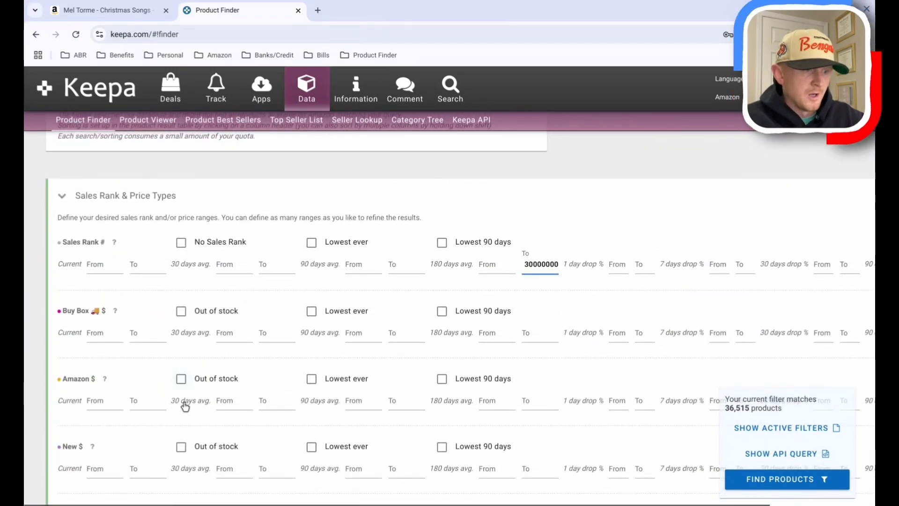
left_click(181, 378)
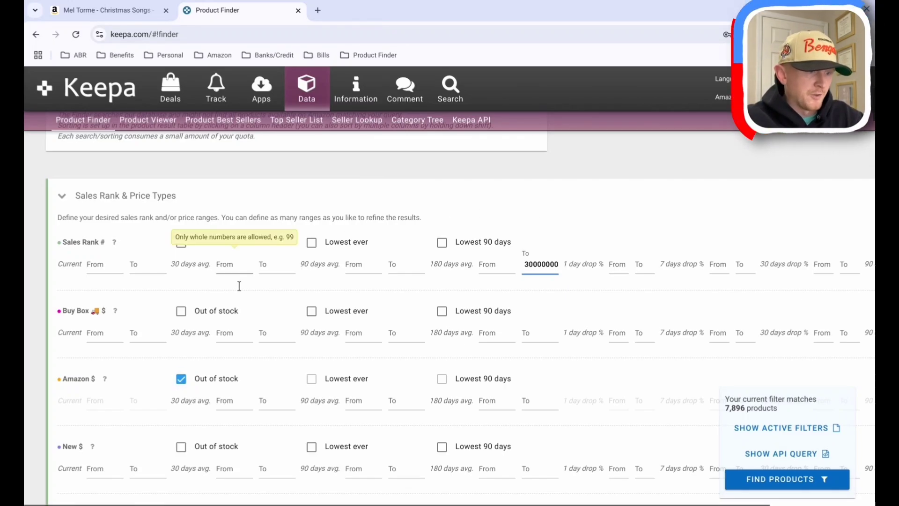
scroll(239, 286, "down", 2)
left_click(181, 345)
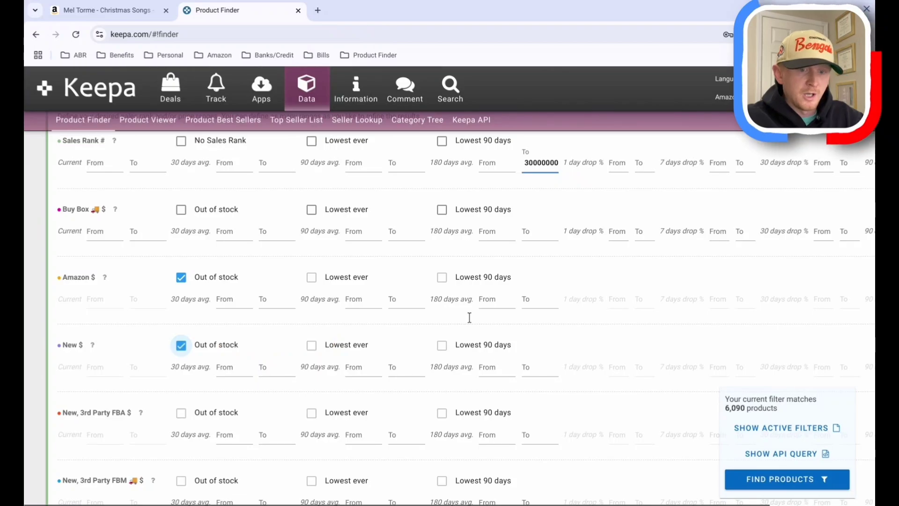
- Set the maximum current Used price to 10 and run the product search
scroll(335, 330, "up", 2)
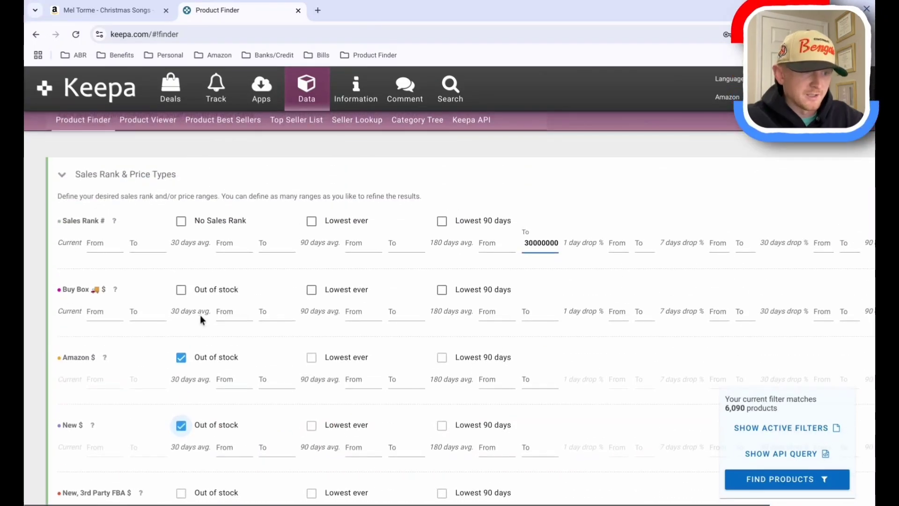
scroll(200, 315, "down", 11)
scroll(140, 339, "down", 4)
scroll(125, 334, "up", 3)
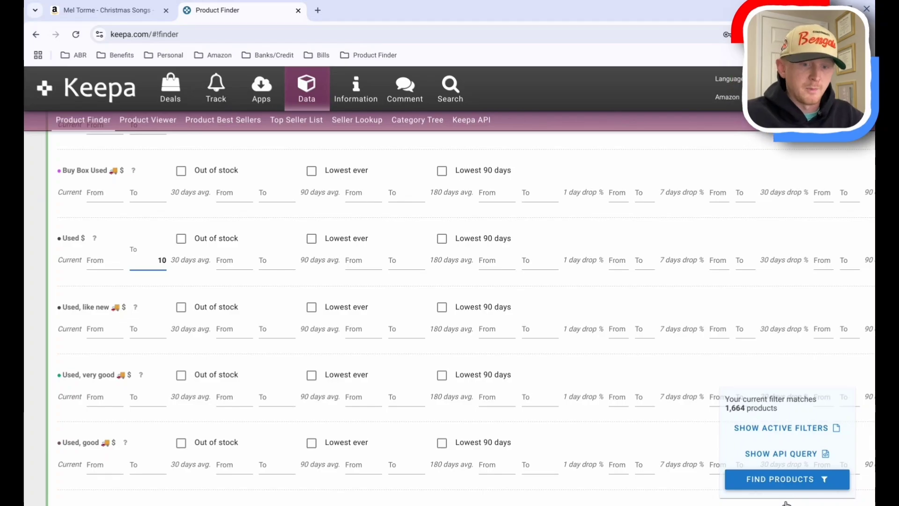
left_click(783, 482)
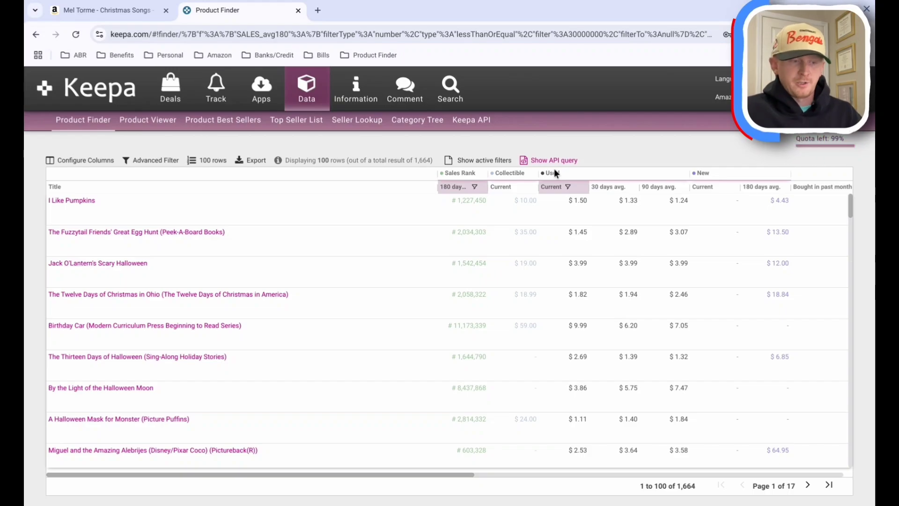
- Open Peter Spier's Christmas from the results and view its price history over one year and over all recorded time
scroll(460, 315, "down", 5)
left_click(459, 316)
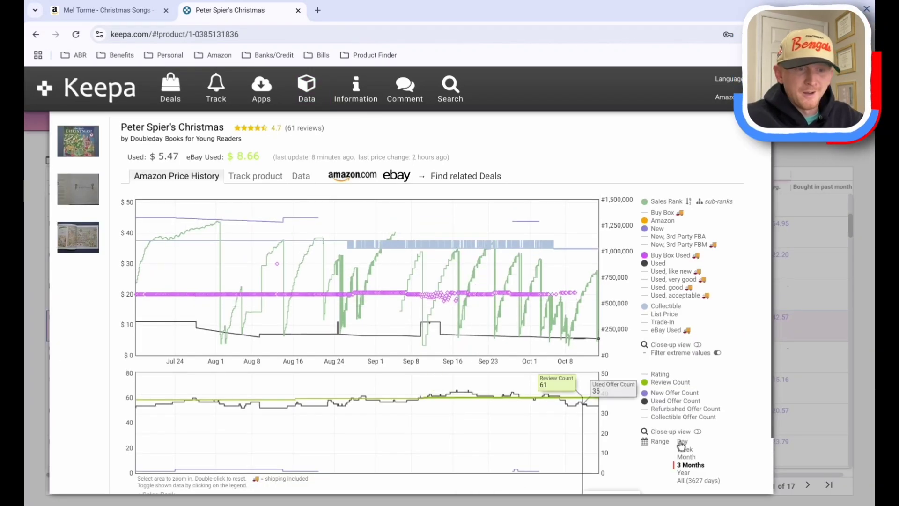
left_click(683, 472)
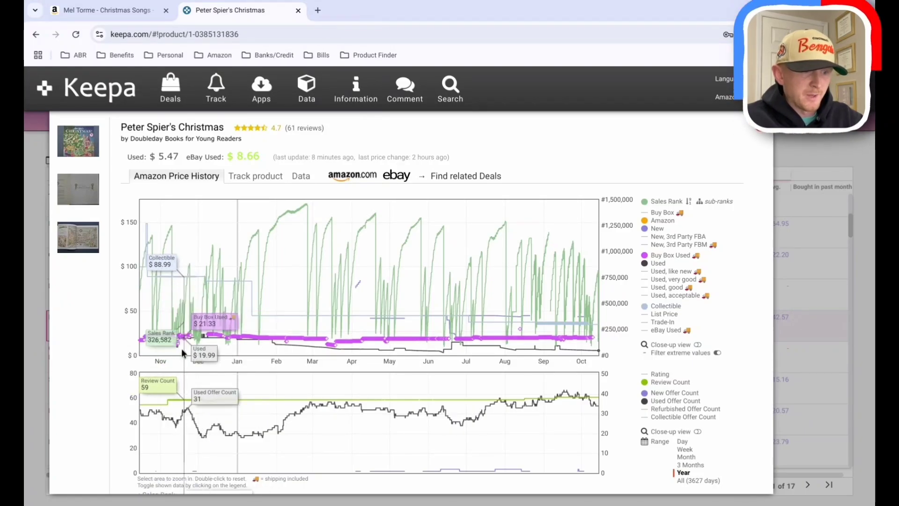
left_click(689, 481)
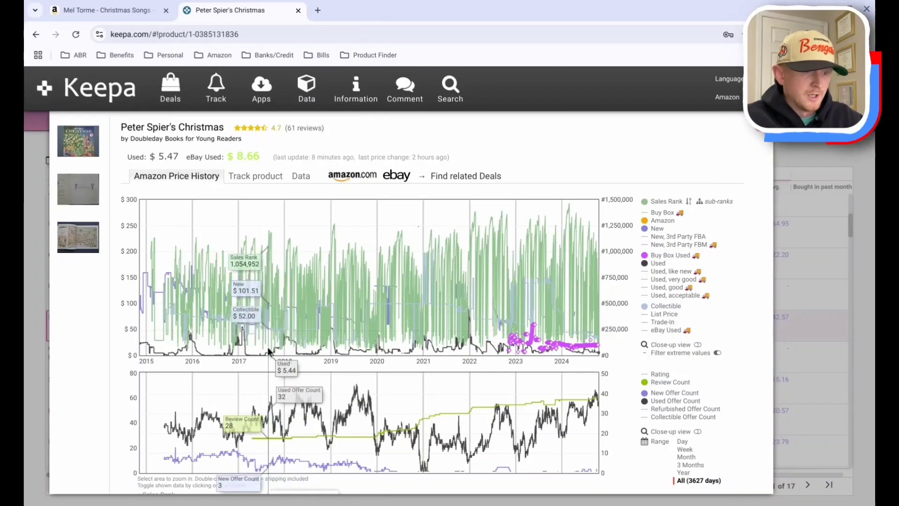
- Examine the book's used price around past Christmas seasons by narrowing the history graph to mid-2015 through 2017, then reset the graph's range
left_click_drag(169, 346, 602, 349)
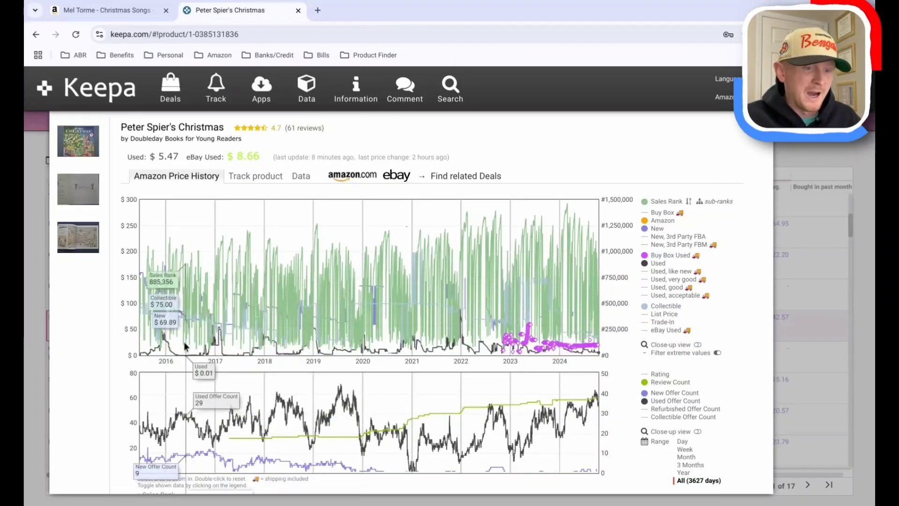
left_click_drag(143, 352, 252, 361)
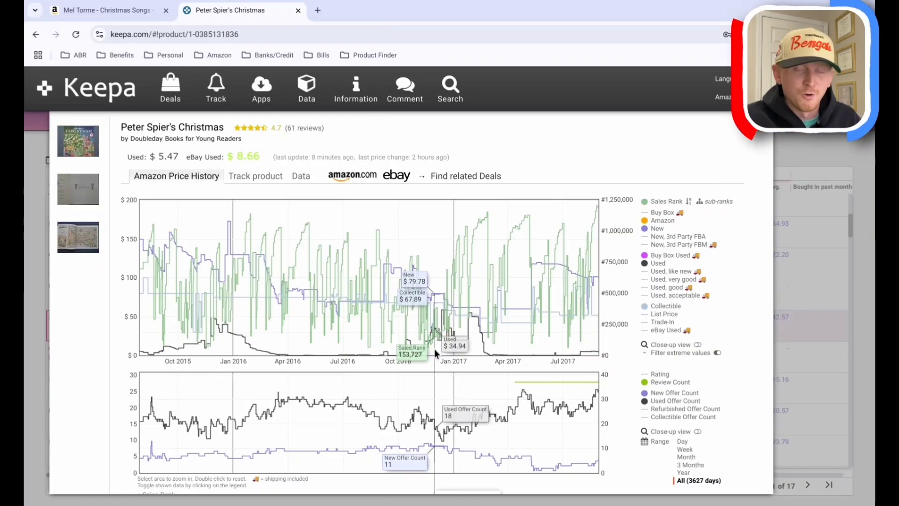
double_click(453, 315)
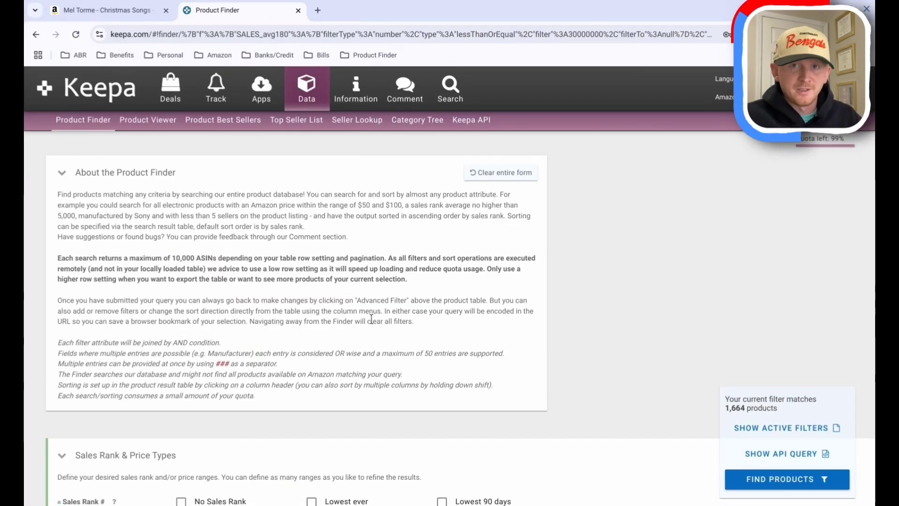
- Lower the 180-day average sales rank limit to 3000000 and remove the out-of-stock condition for the New price
scroll(351, 382, "down", 6)
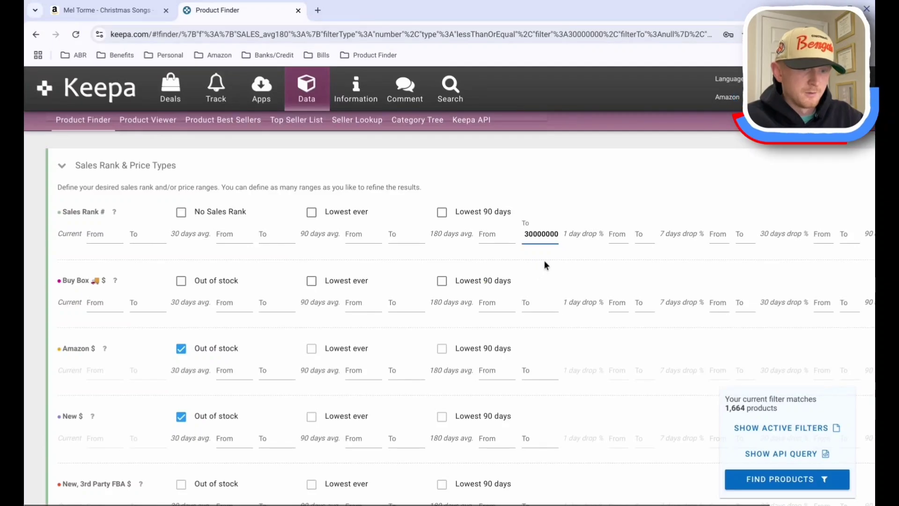
key("BackSpace")
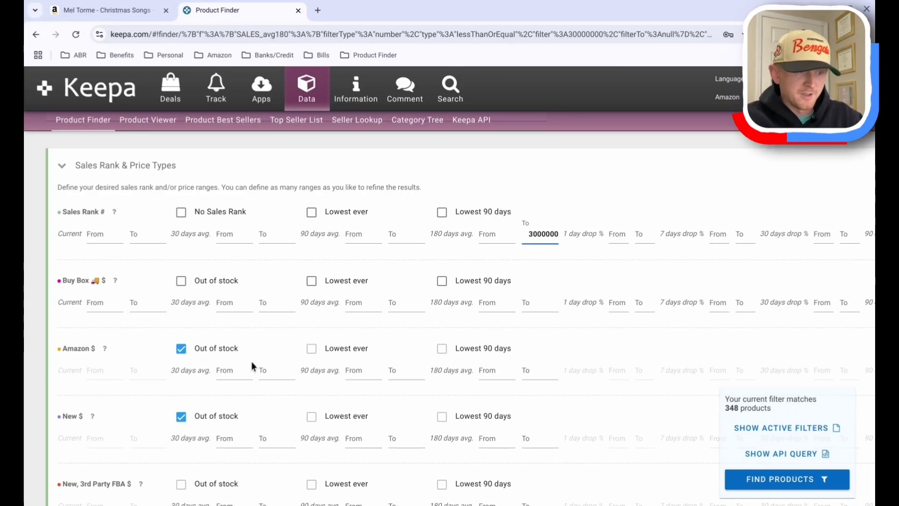
scroll(196, 404, "down", 2)
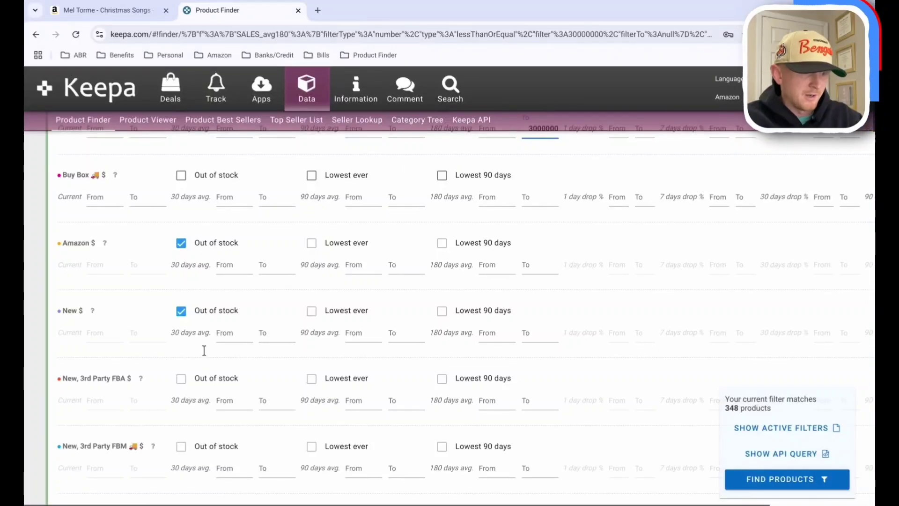
left_click(181, 304)
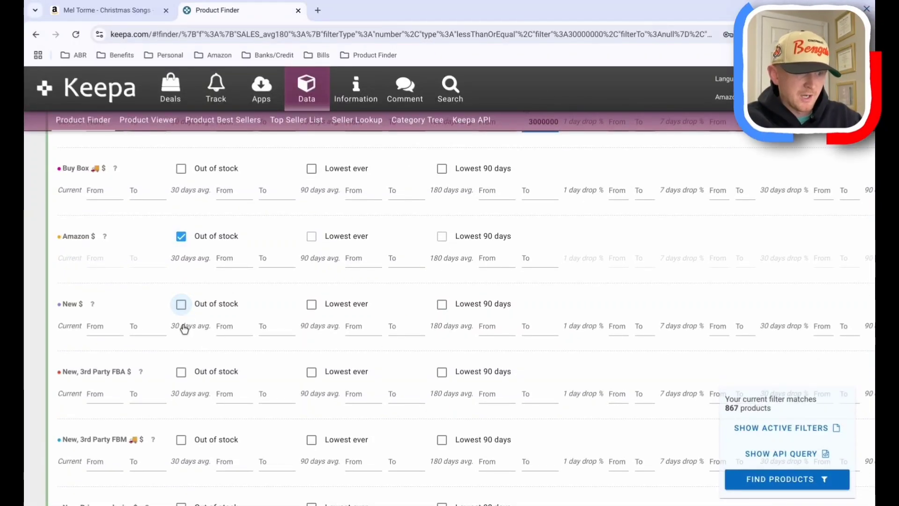
- Change the root category to CDs & Vinyl and replace the Holidays & Celebrations subcategory with Christmas
scroll(185, 329, "down", 15)
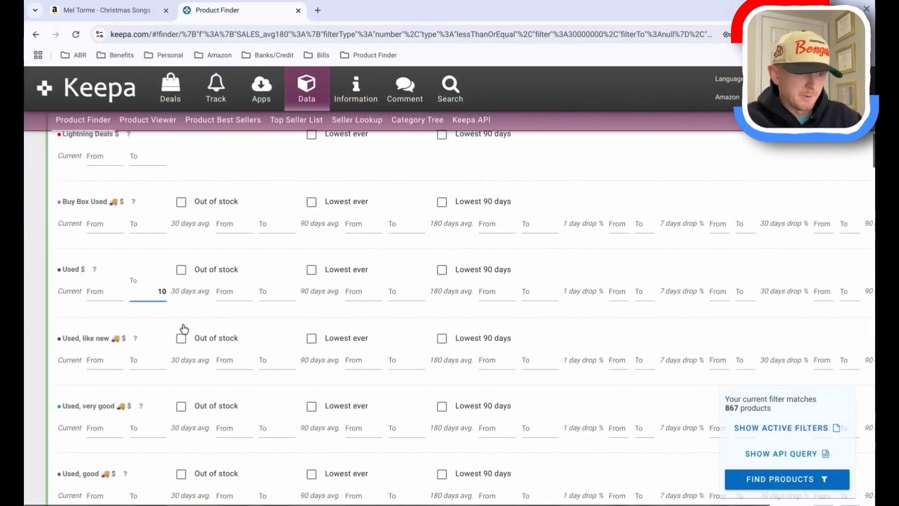
scroll(184, 328, "down", 10)
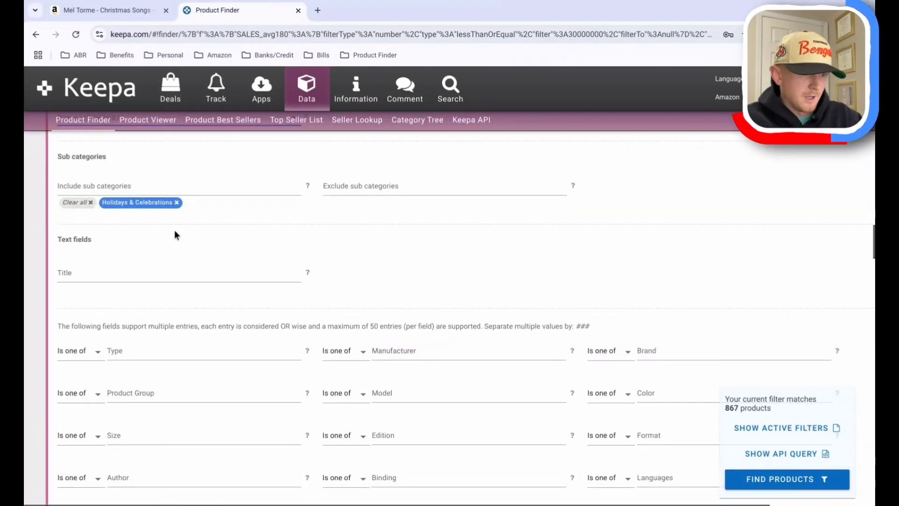
scroll(176, 224, "up", 3)
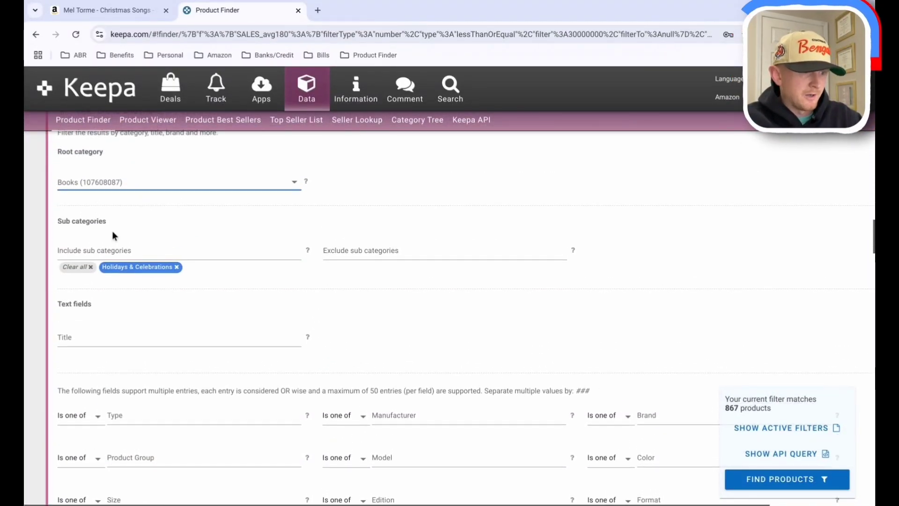
left_click(103, 202)
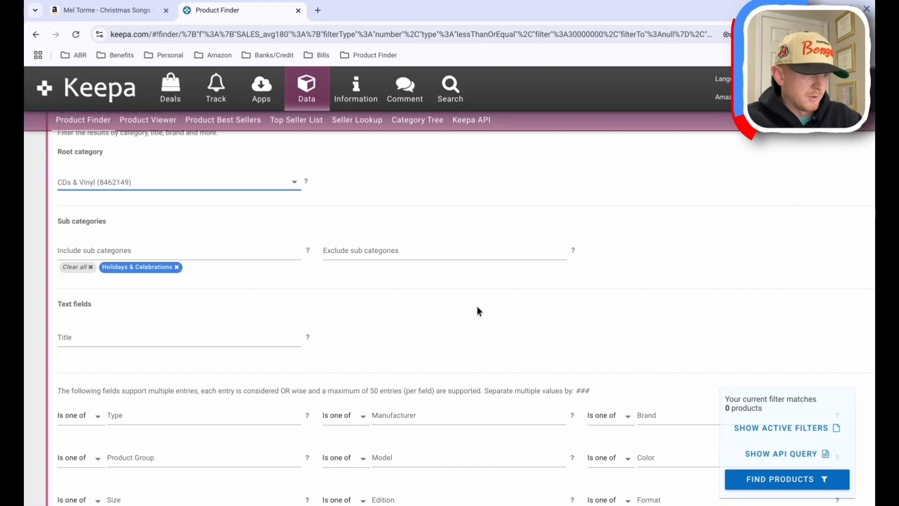
left_click(137, 267)
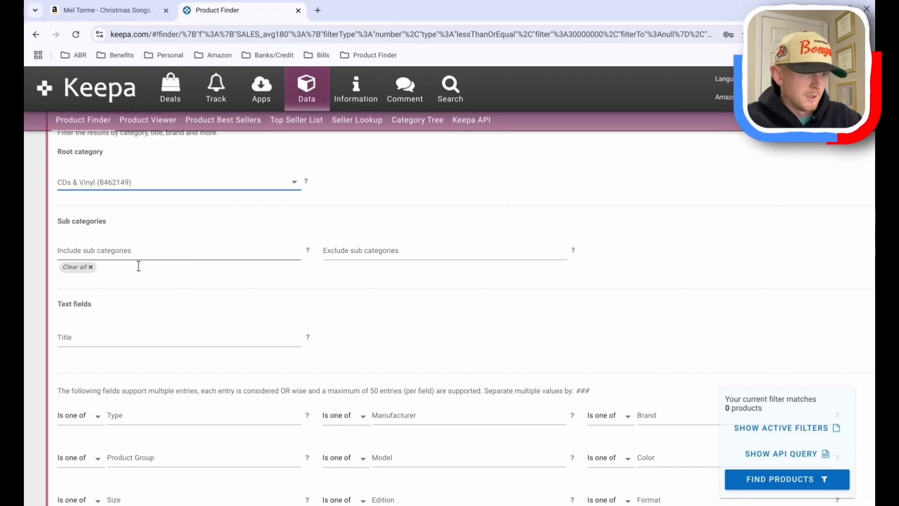
type("christmas")
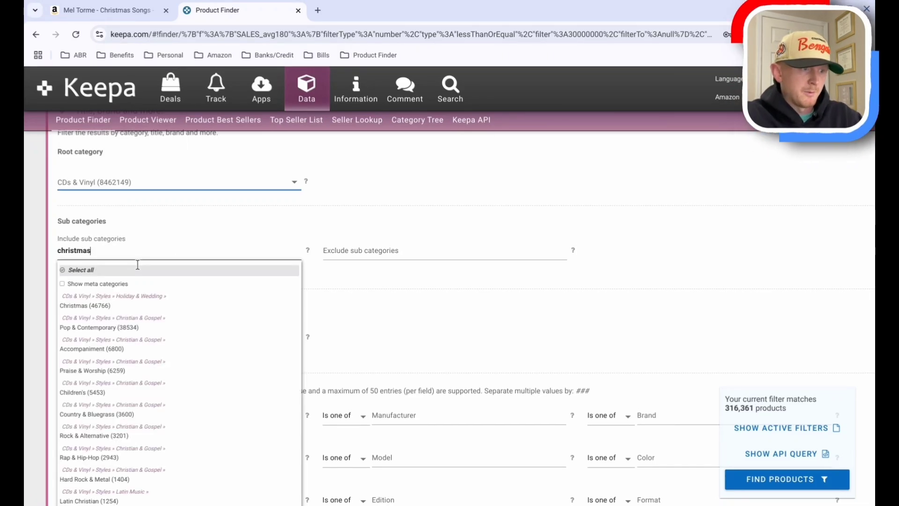
left_click(137, 267)
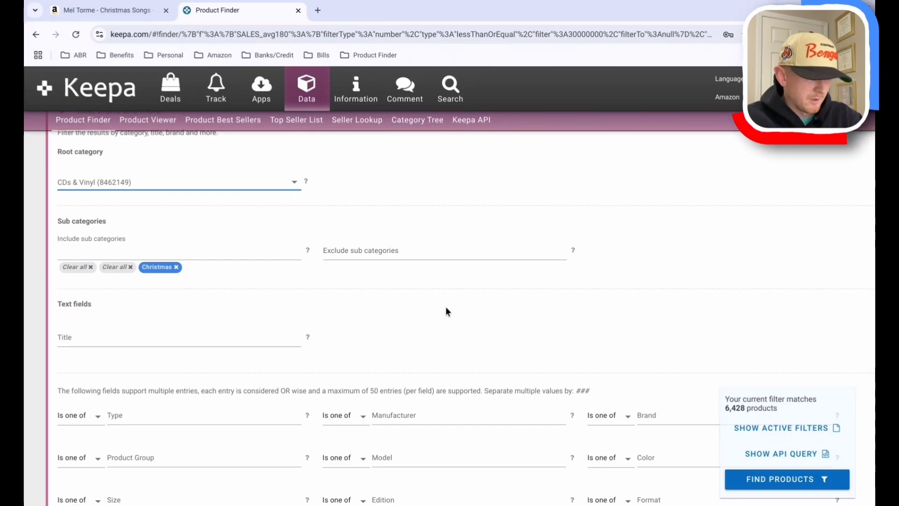
- Require the New price to be out of stock and run the product search
scroll(256, 314, "down", 15)
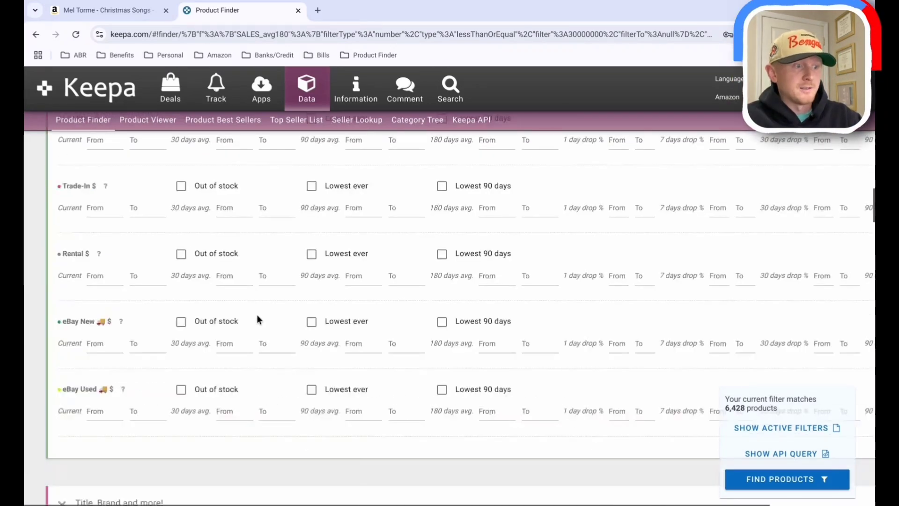
scroll(211, 327, "up", 5)
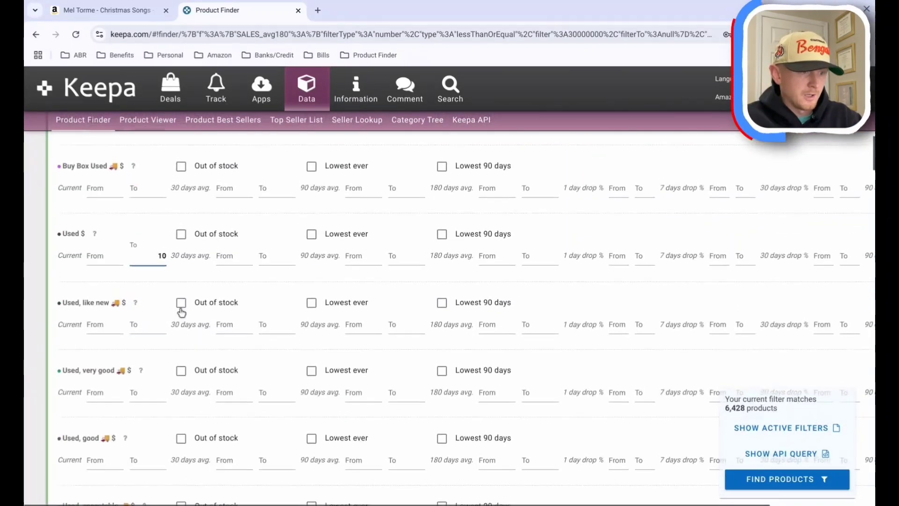
left_click(161, 262)
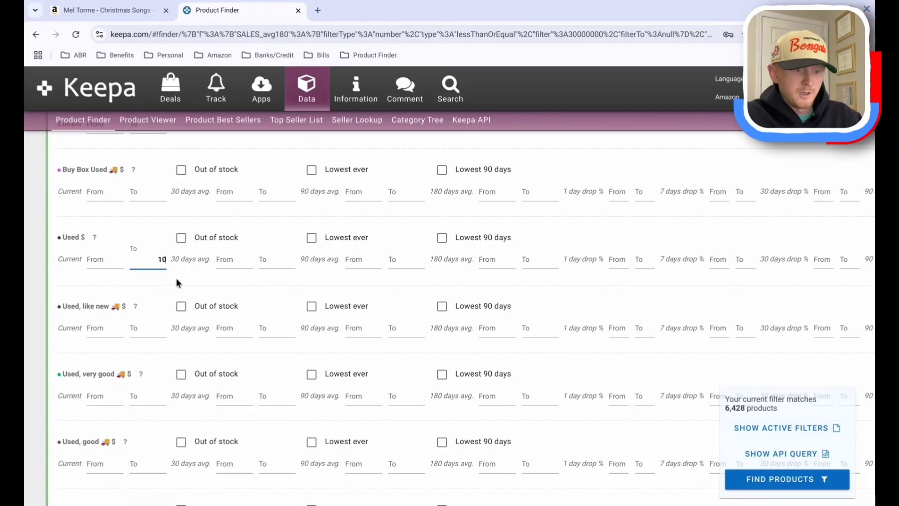
scroll(331, 220, "up", 9)
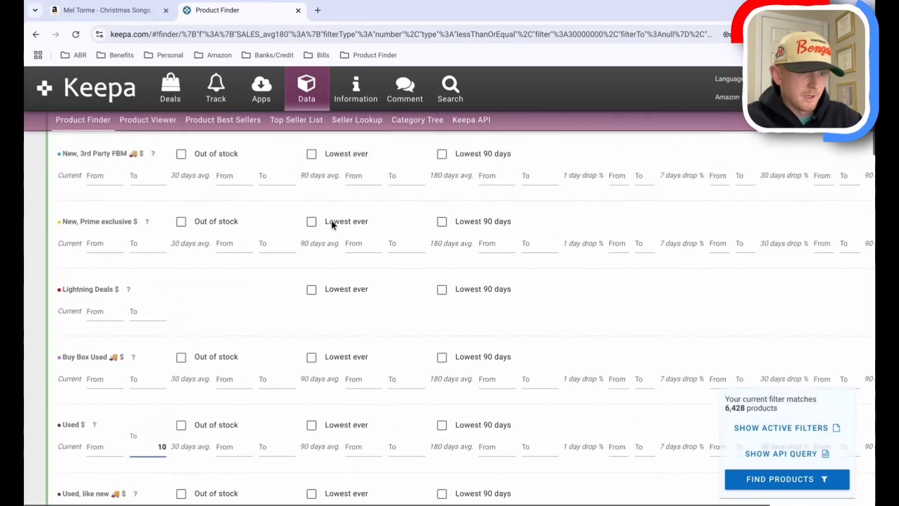
scroll(280, 293, "up", 1)
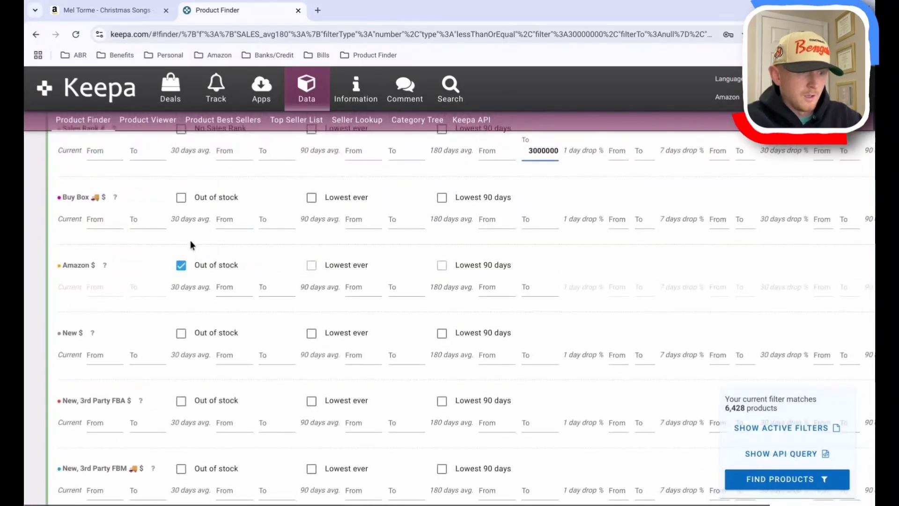
left_click(181, 333)
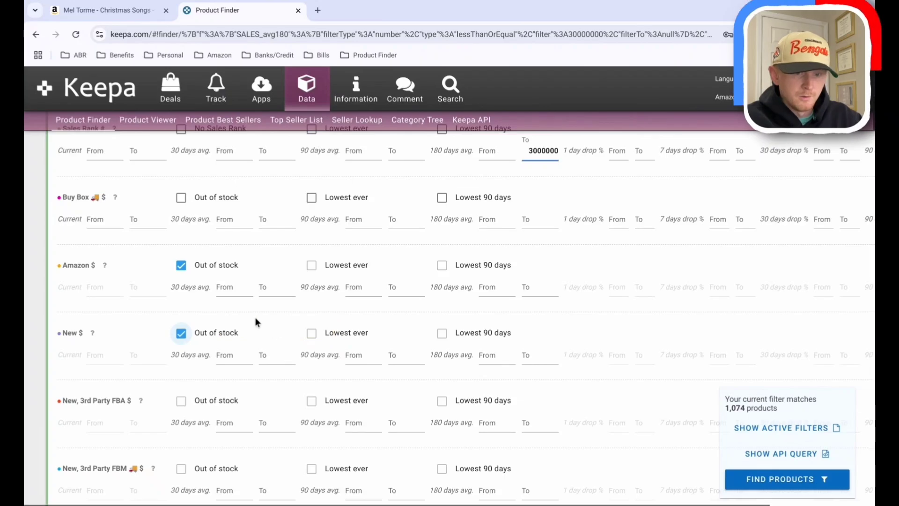
left_click(787, 479)
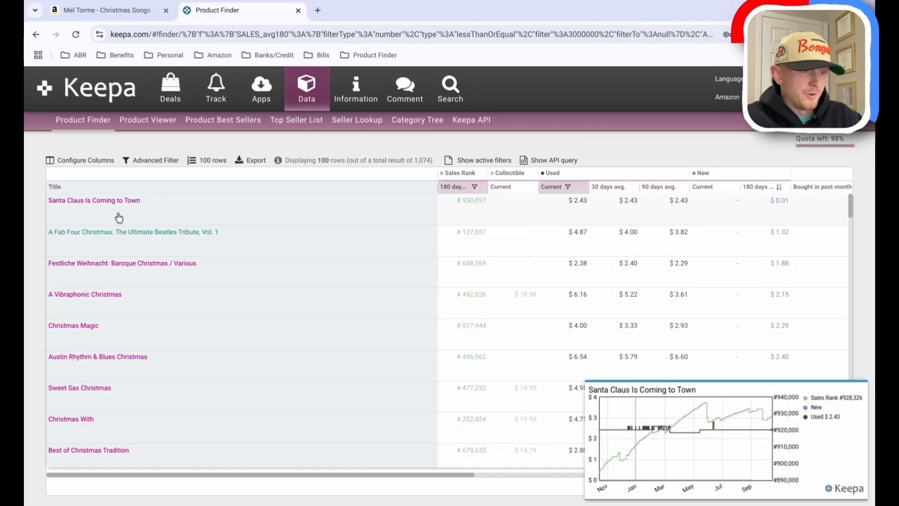
- Open A Fab Four Christmas from the results and examine its all-time price history, narrowing it to the 2021–2022 Christmas season
left_click(115, 250)
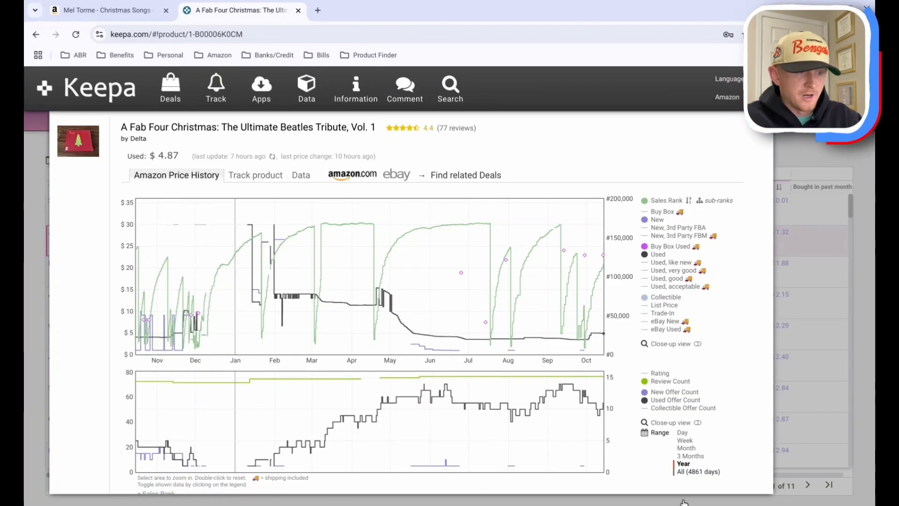
left_click(698, 471)
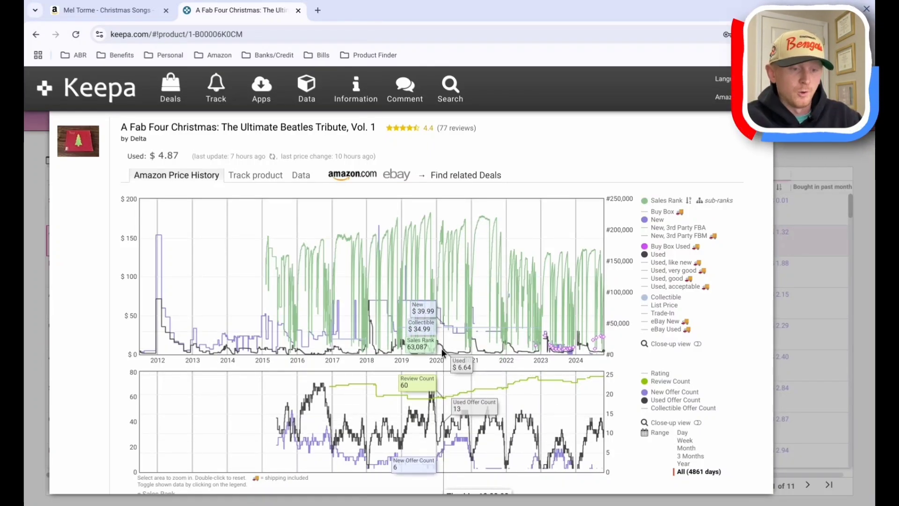
left_click_drag(328, 347, 670, 351)
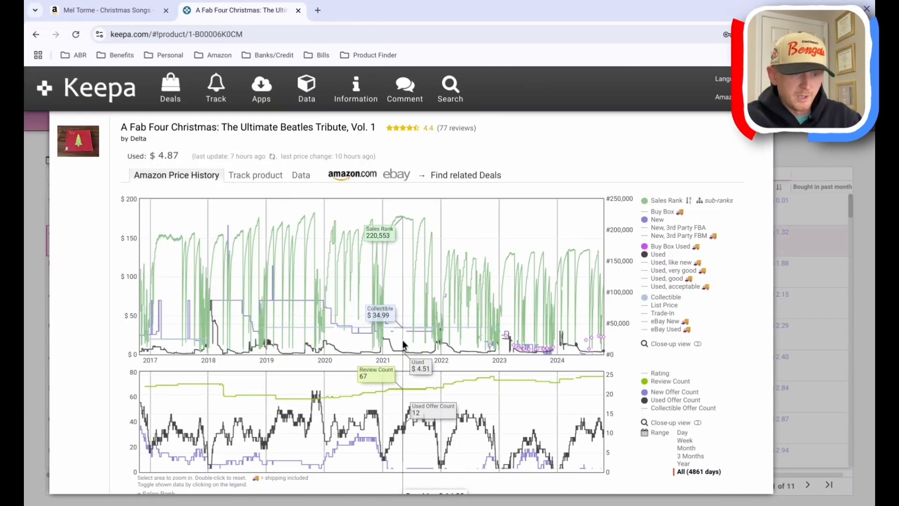
left_click_drag(432, 341, 465, 353)
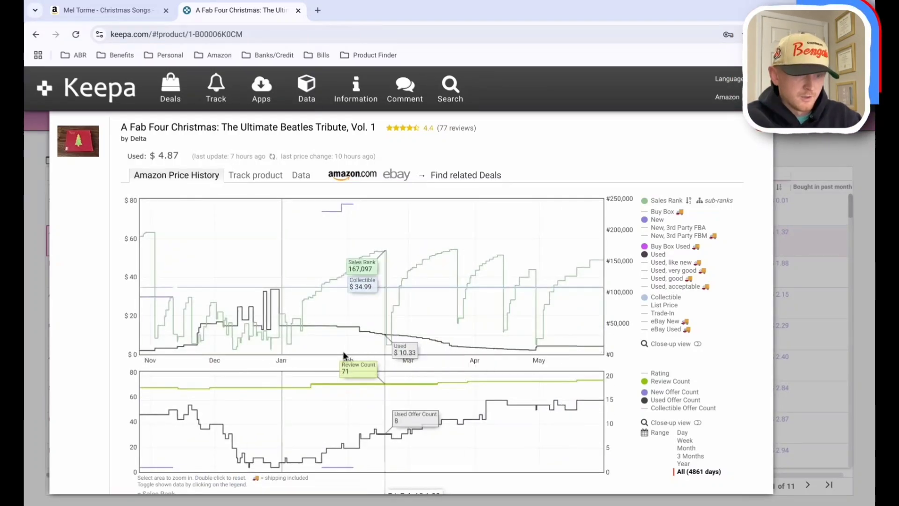
double_click(239, 341)
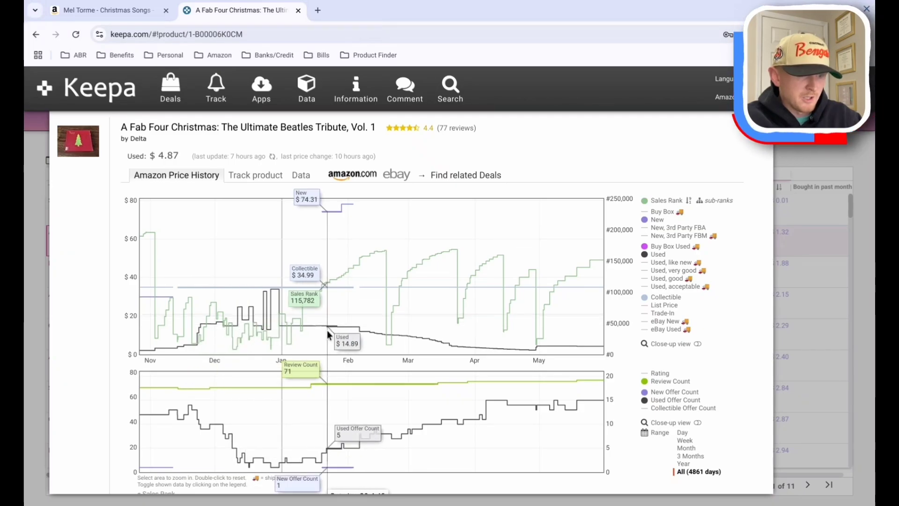
- Compare the album's used prices from late 2022 to early 2024 and from mid-2023 to autumn 2024, then close its details
left_click_drag(533, 341, 580, 358)
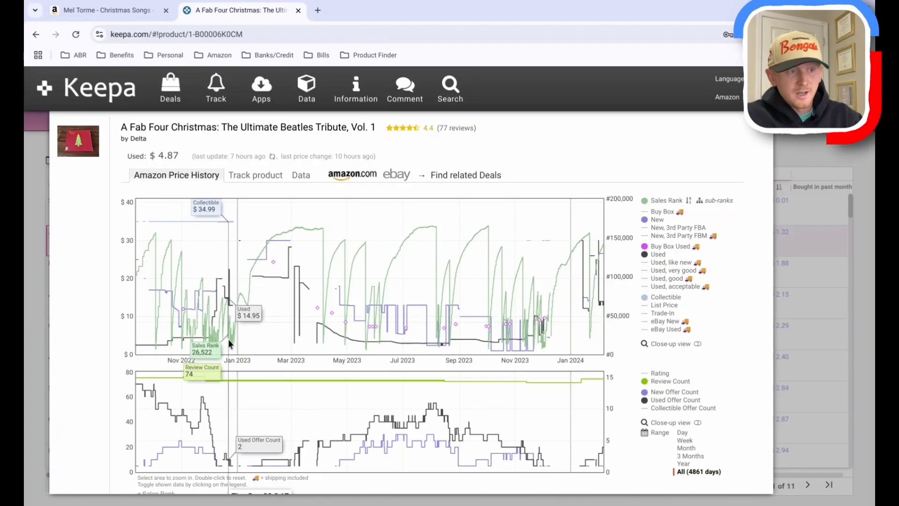
double_click(501, 267)
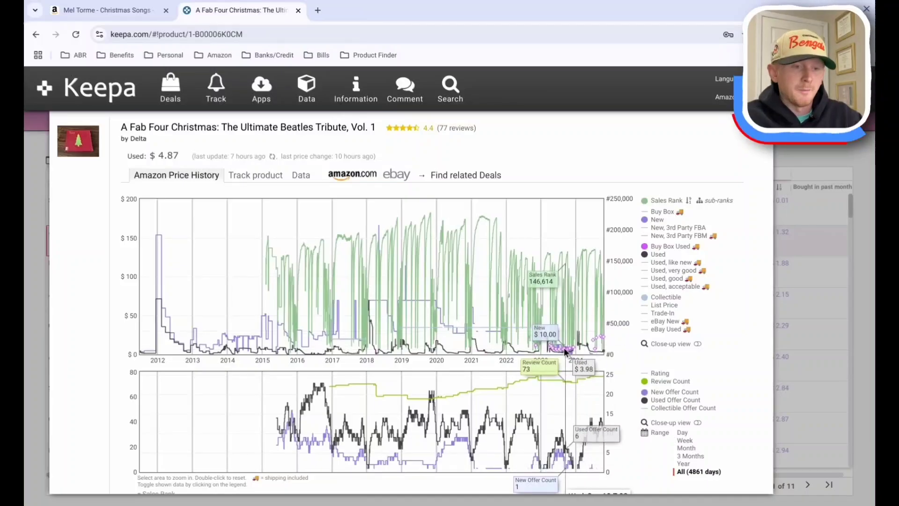
left_click_drag(563, 352, 603, 352)
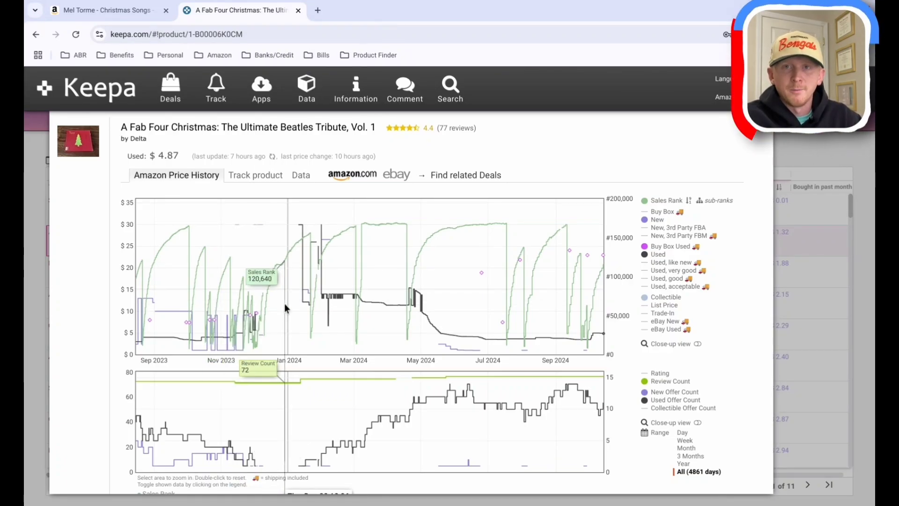
left_click(825, 278)
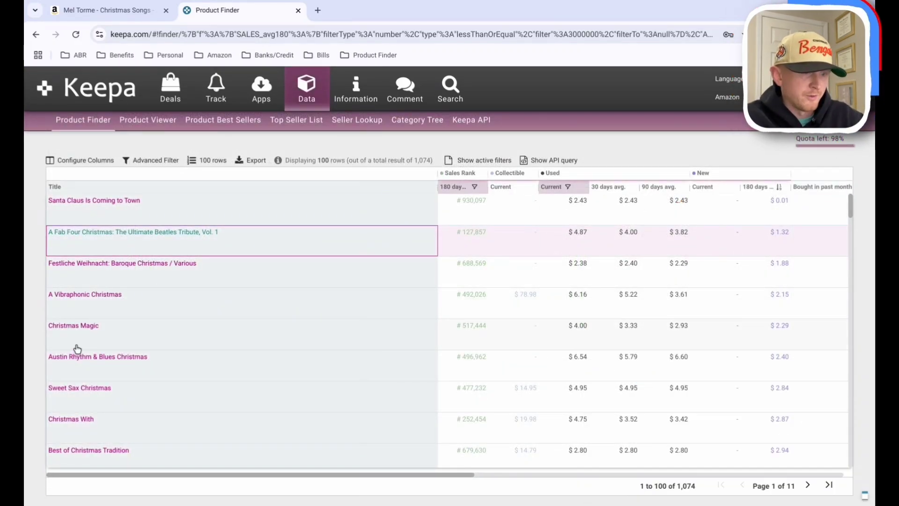
- Sort the results by lowest 180-day average sales rank and open the Handel - Messiah album's price history over all recorded time
mouse_move(79, 344)
left_click(451, 188)
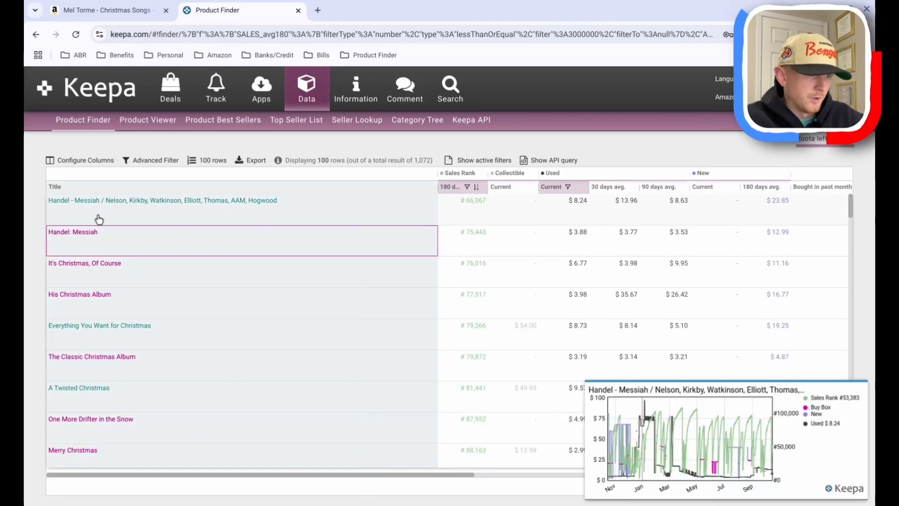
left_click(99, 218)
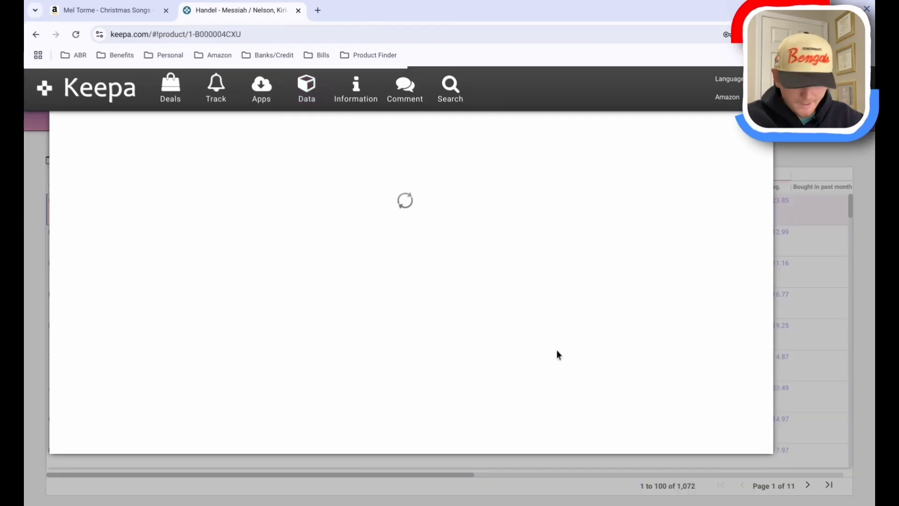
left_click(683, 466)
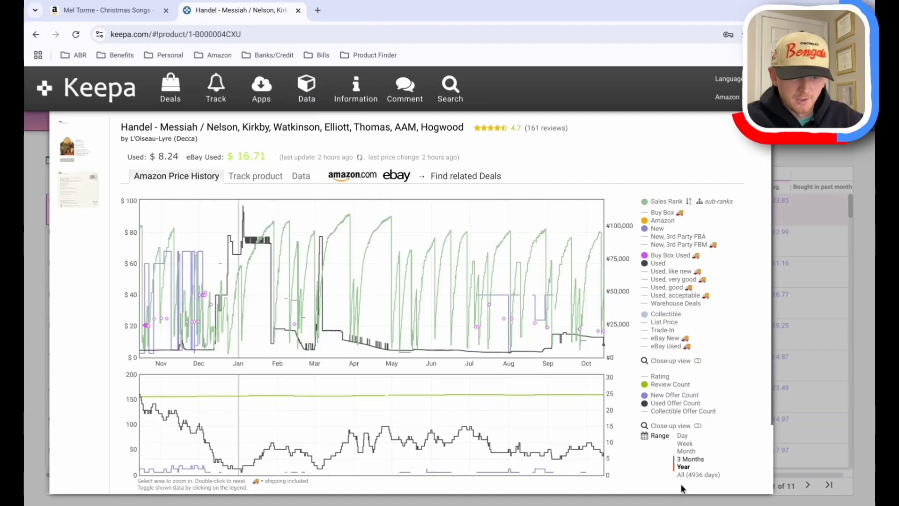
left_click(684, 476)
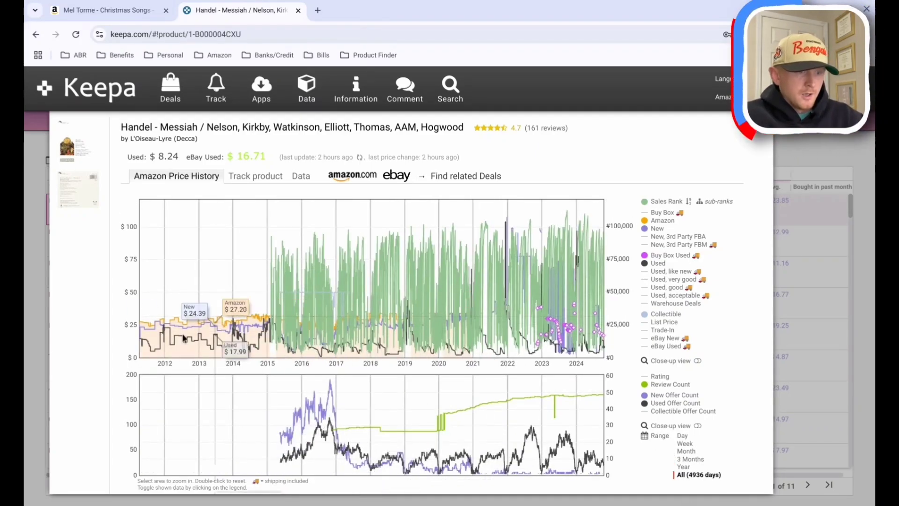
- Examine the Messiah album's price graph for 2015 to mid-2021 and for November 2018 to April 2019, then reset its range
left_click_drag(269, 354, 496, 355)
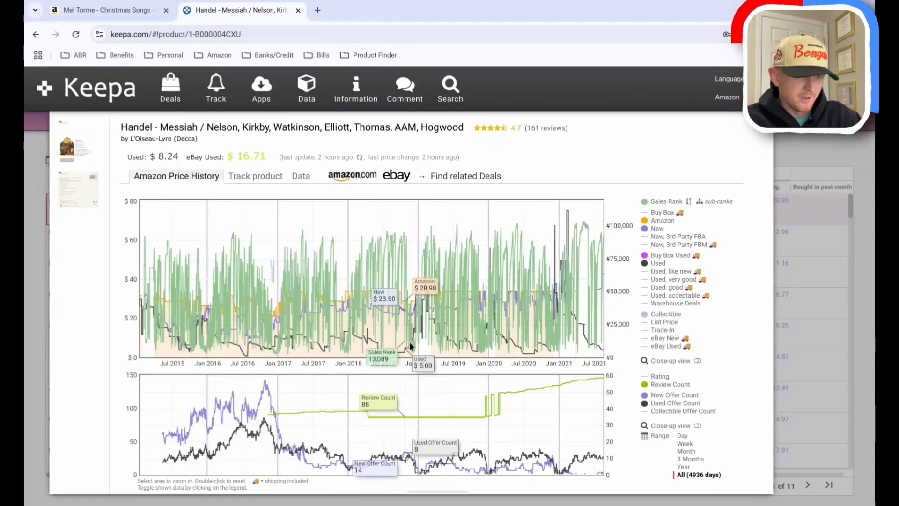
left_click_drag(405, 338, 438, 342)
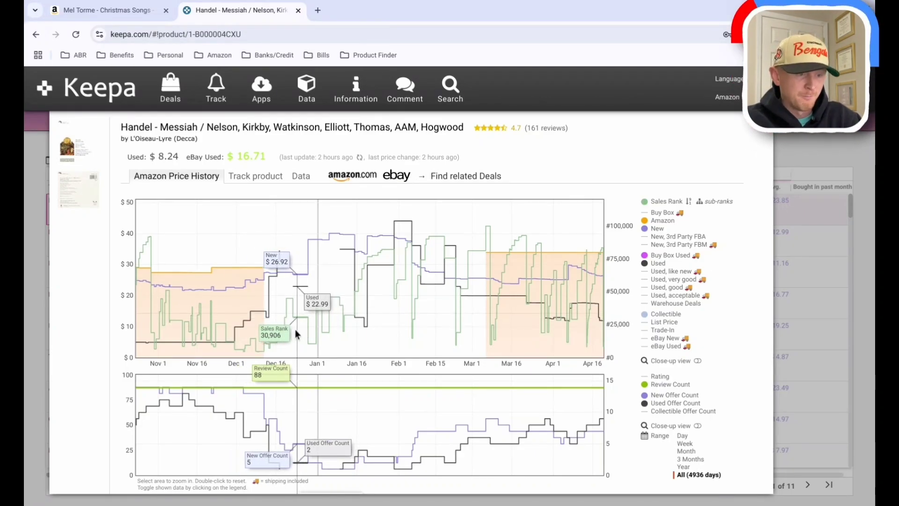
scroll(281, 328, "down", 1)
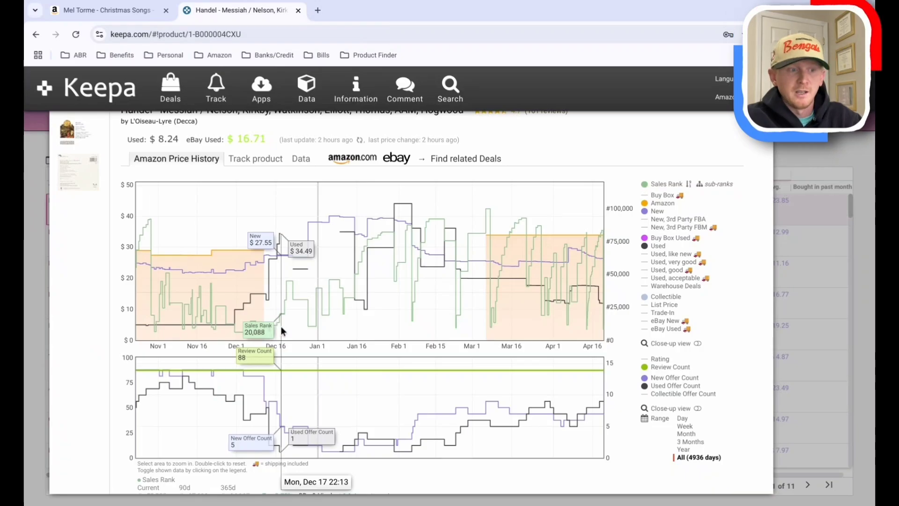
double_click(411, 316)
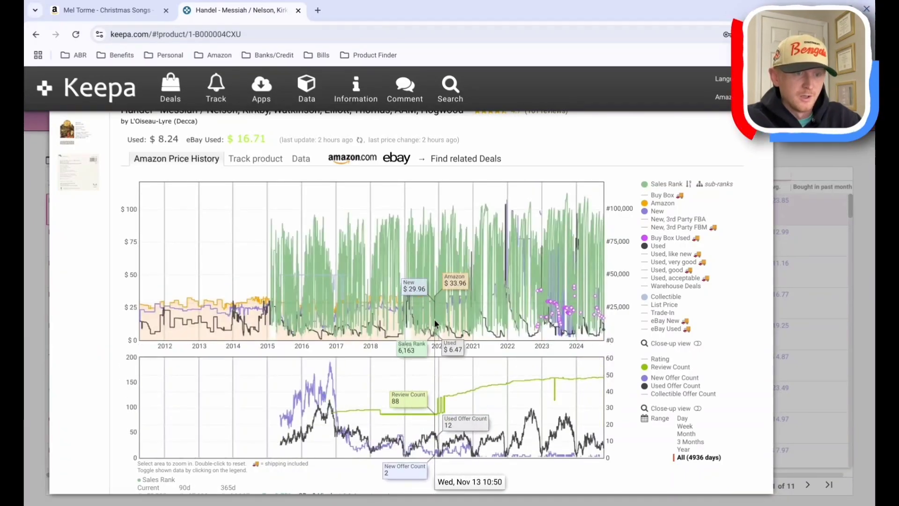
- Examine the album's used price around Christmas seasons by narrowing the graph to early 2019 through mid-2021 and mid-2020 through 2024
left_click_drag(406, 317, 492, 342)
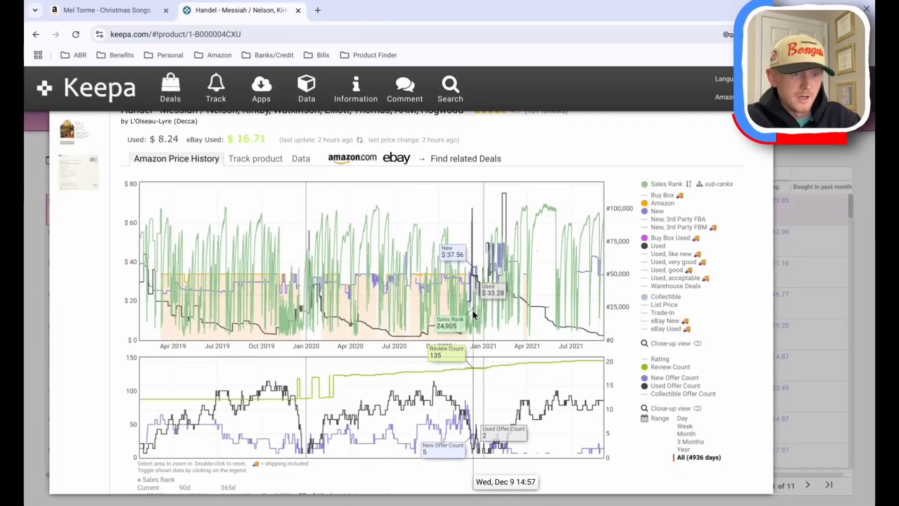
left_click_drag(468, 302, 609, 335)
double_click(477, 336)
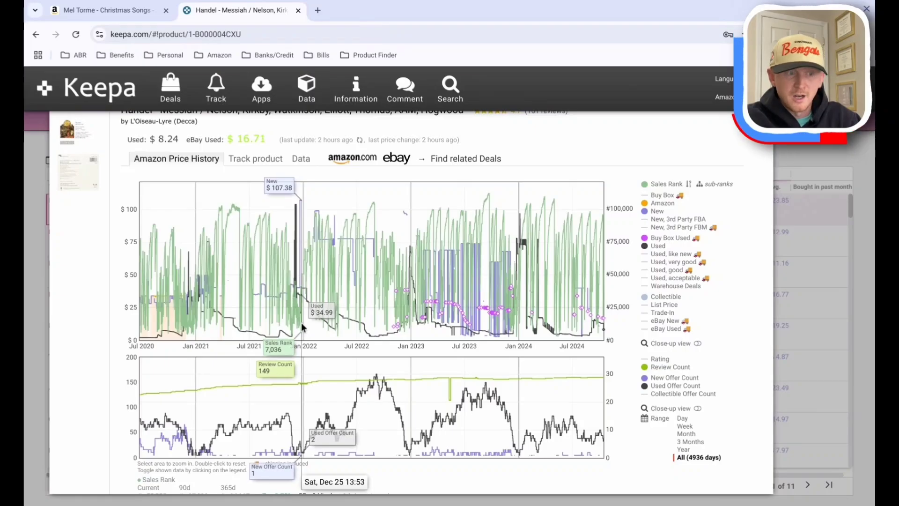
left_click_drag(382, 321, 459, 338)
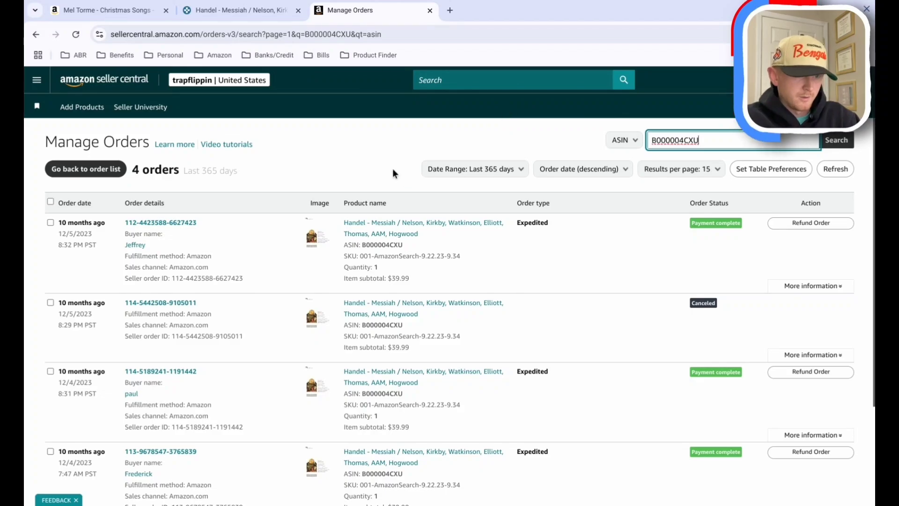
- In Amazon Seller Central's Manage Orders, review the last 365 days of orders for ASIN B000004CXU
scroll(392, 169, "down", 3)
scroll(468, 197, "up", 1)
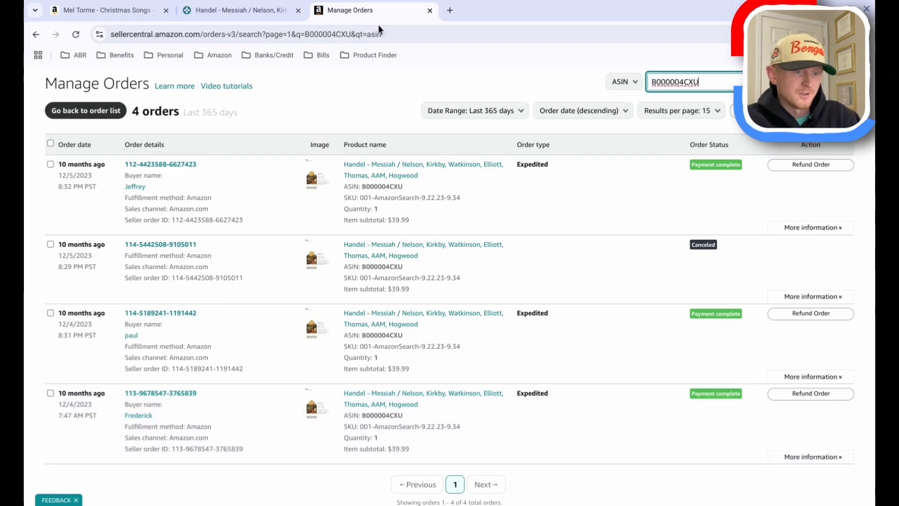
- Return to Keepa's Product Finder results and examine the preview price graphs of the listed Christmas albums, including The Classic Christmas Album and A Twisted Christmas
left_click(251, 9)
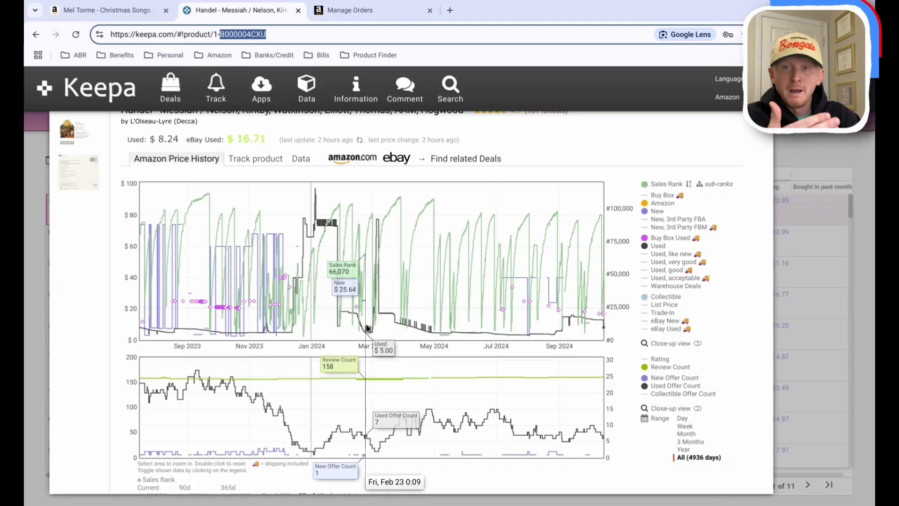
left_click(794, 281)
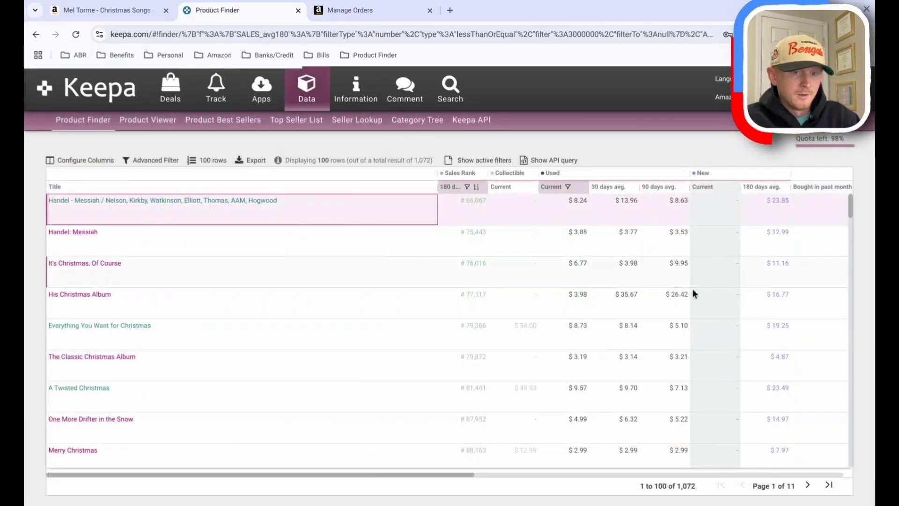
mouse_move(77, 252)
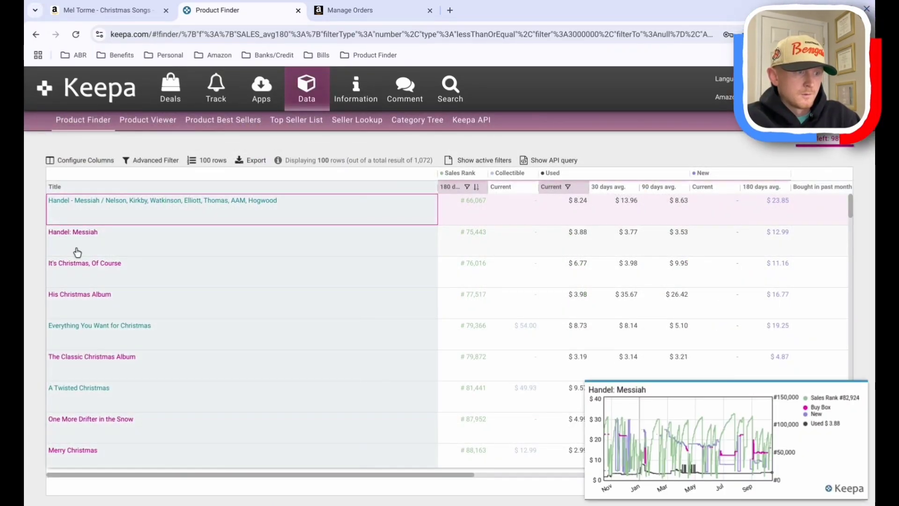
mouse_move(83, 285)
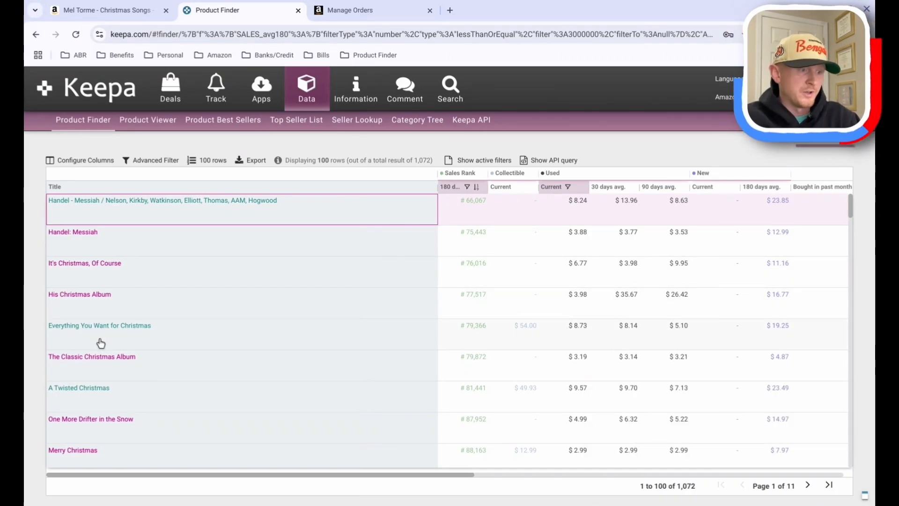
mouse_move(101, 343)
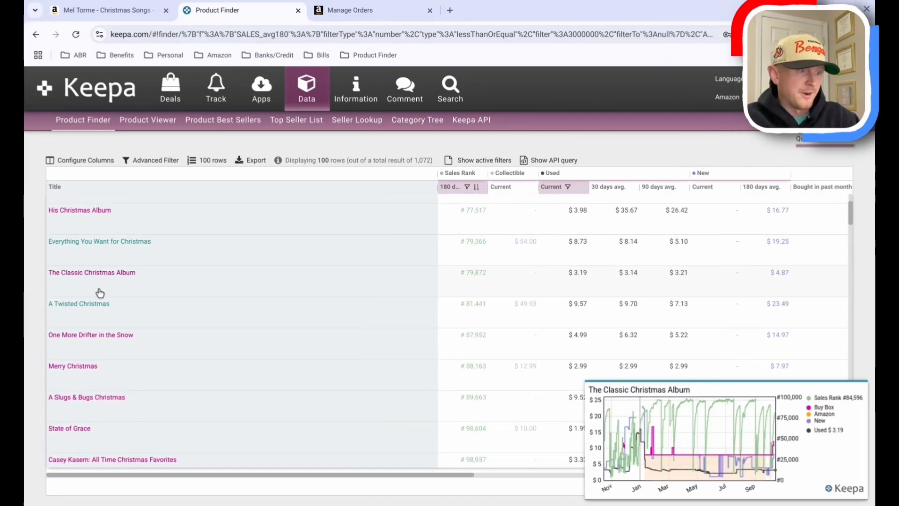
mouse_move(87, 326)
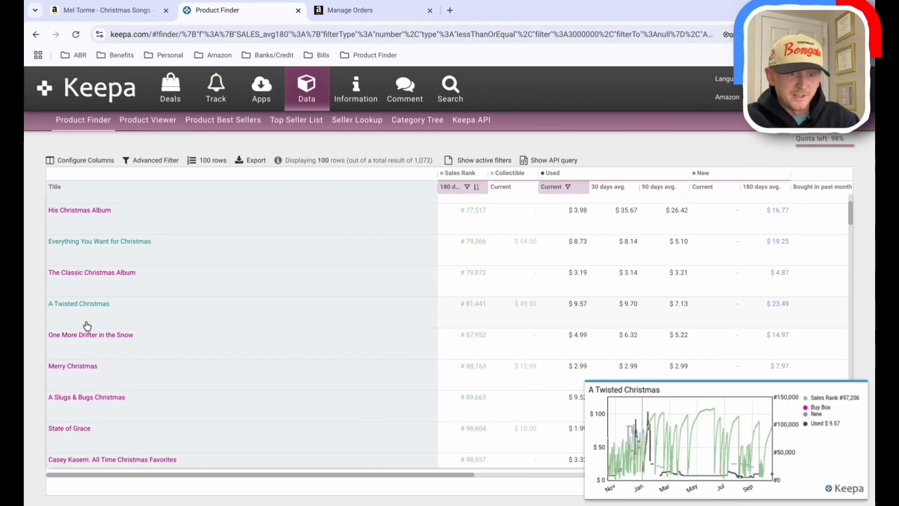
mouse_move(97, 257)
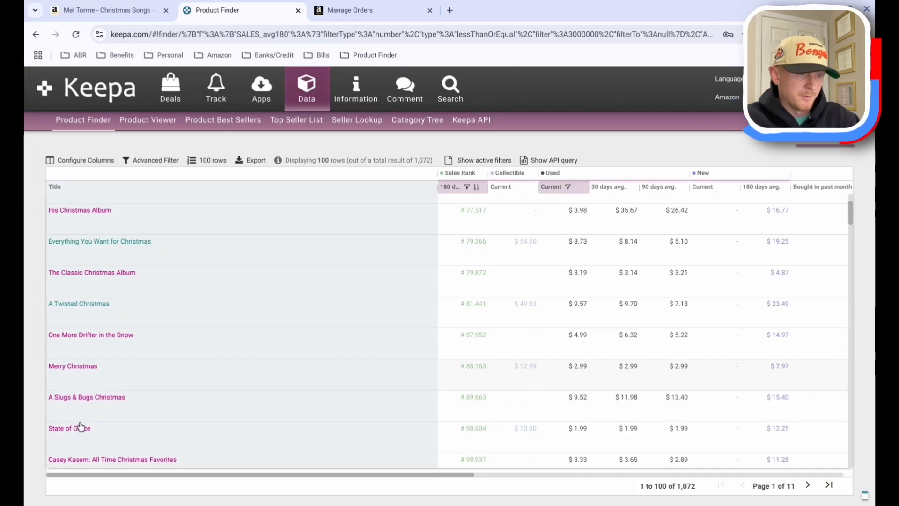
mouse_move(82, 423)
scroll(81, 423, "down", 3)
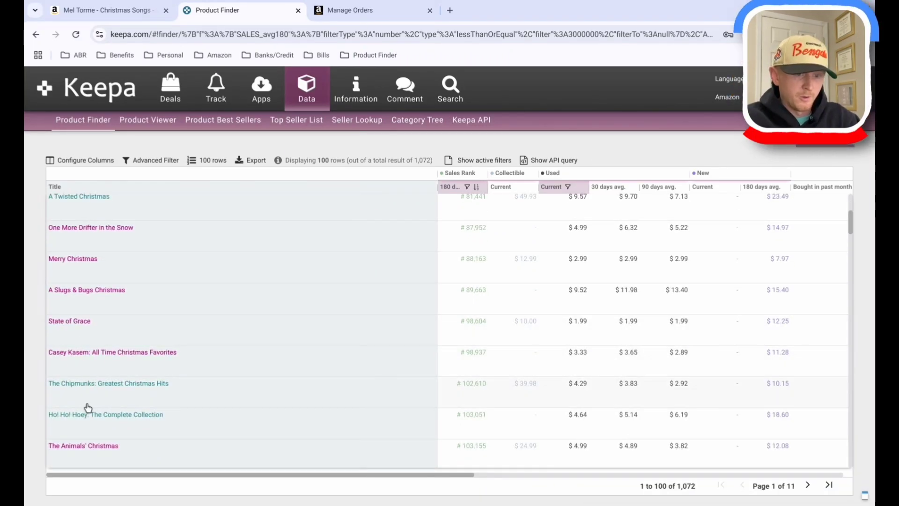
mouse_move(88, 407)
scroll(88, 409, "down", 2)
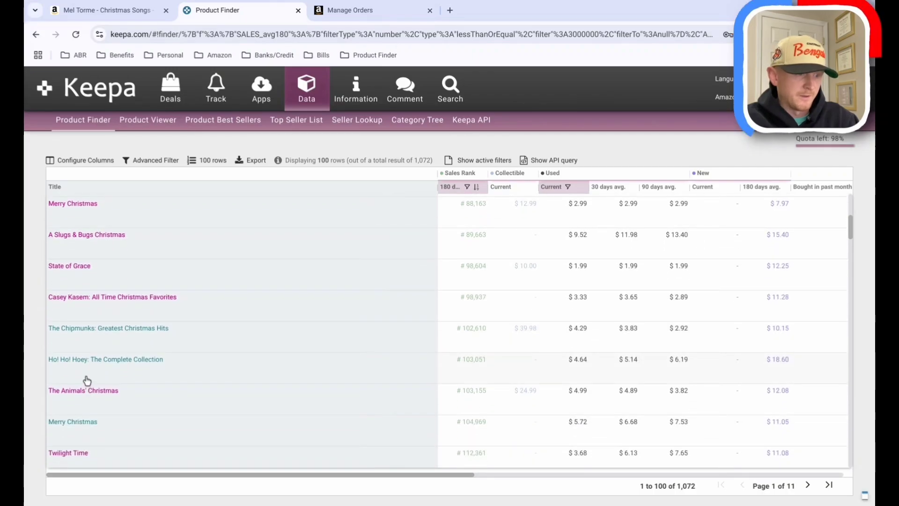
scroll(95, 385, "down", 4)
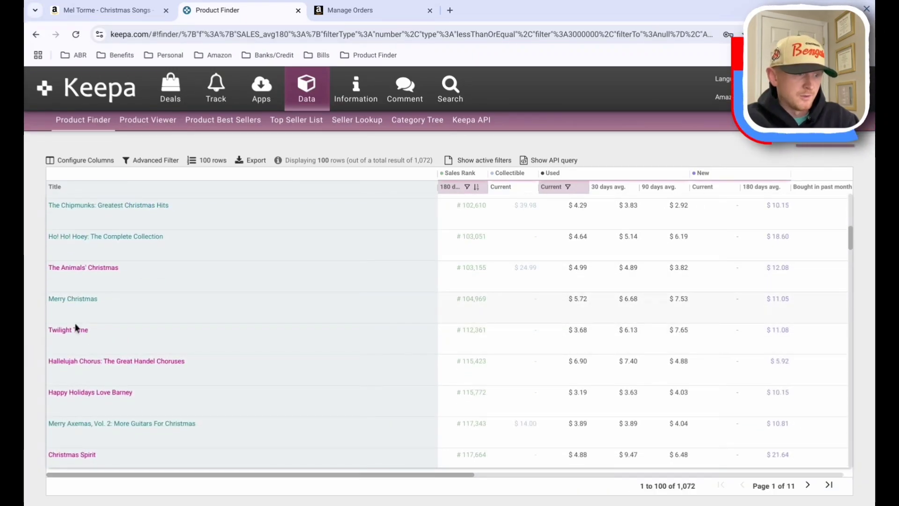
scroll(89, 318, "up", 12)
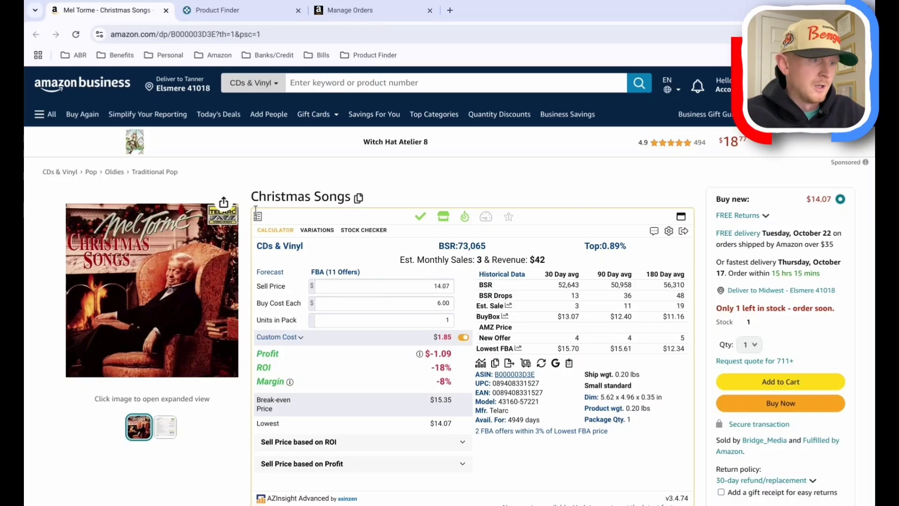
- On the Mel Torme Christmas Songs Amazon page, examine the Keepa graph over one year, all time, and mid-2021 onward, then restore the one-year range
scroll(232, 269, "down", 9)
scroll(232, 268, "down", 6)
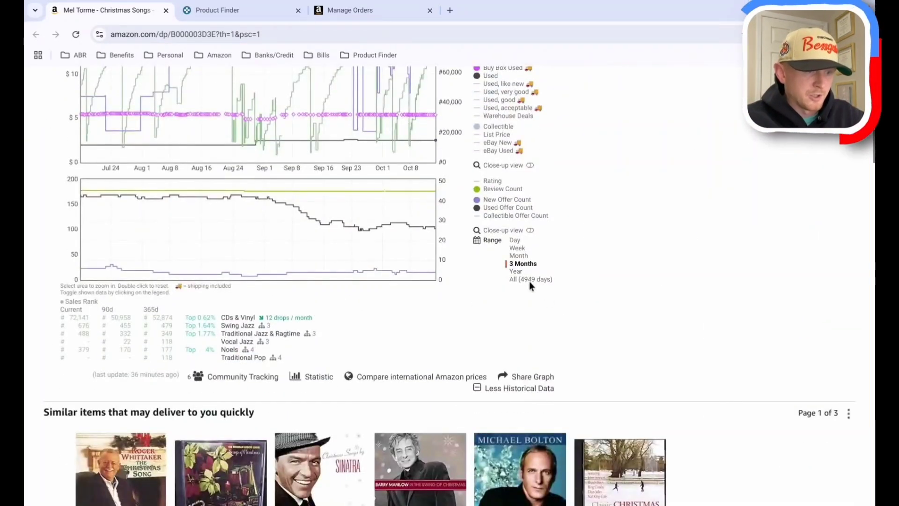
left_click(515, 280)
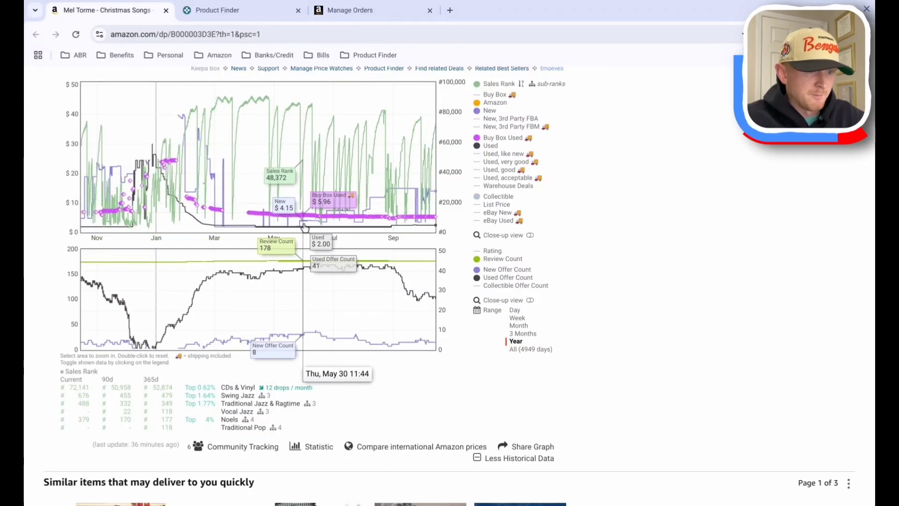
left_click(521, 349)
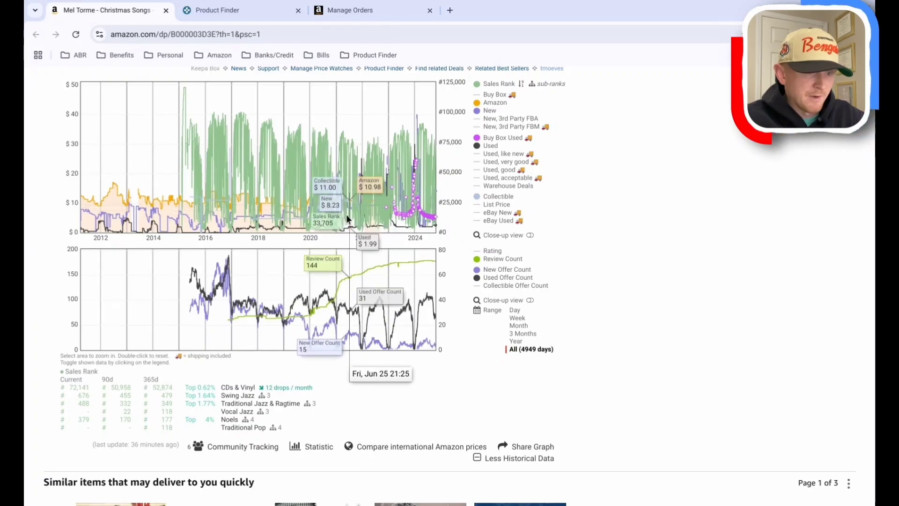
left_click_drag(345, 220, 493, 224)
left_click(517, 341)
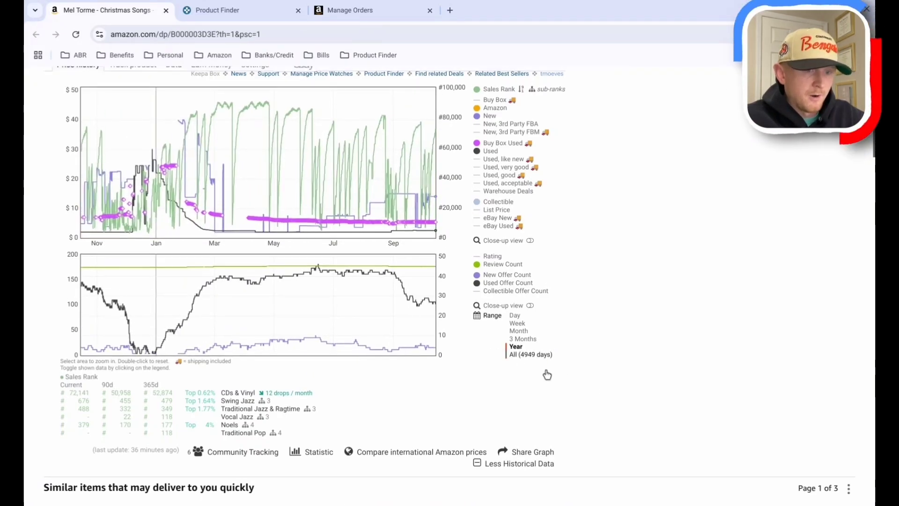
- Open the Keepa product data for the Mel Torme Christmas Songs CD and check its sub-categories and category tree
scroll(539, 361, "up", 5)
scroll(515, 346, "down", 2)
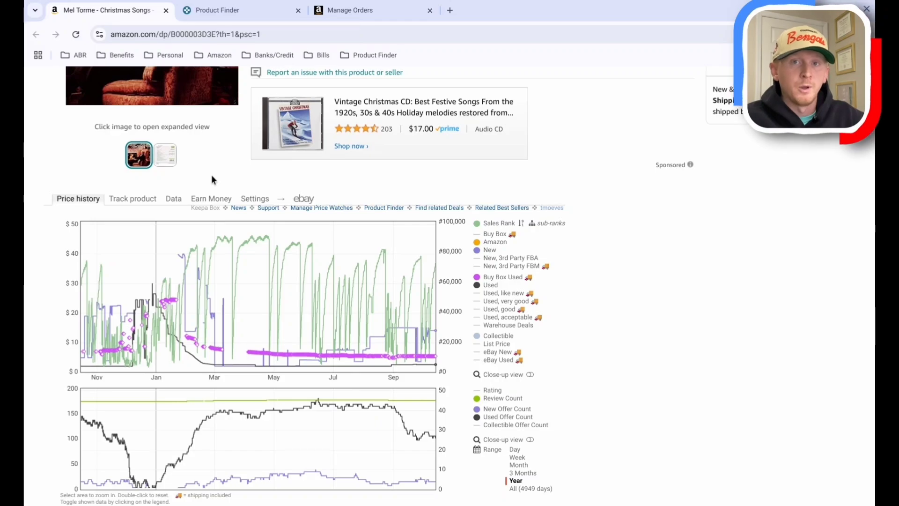
left_click(173, 199)
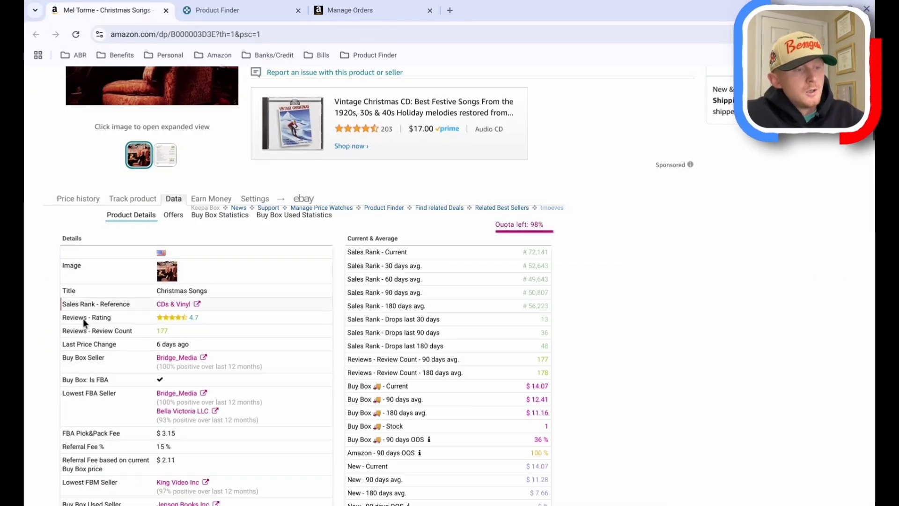
scroll(83, 319, "down", 5)
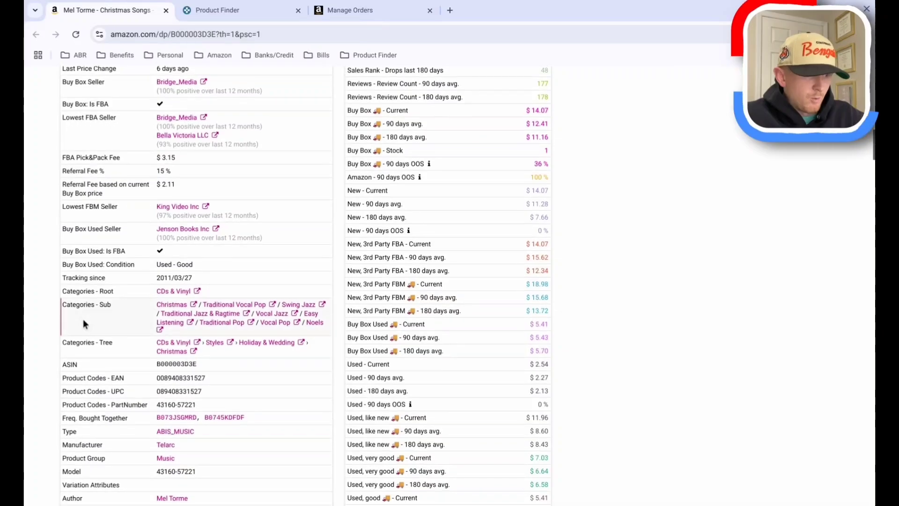
scroll(83, 319, "down", 1)
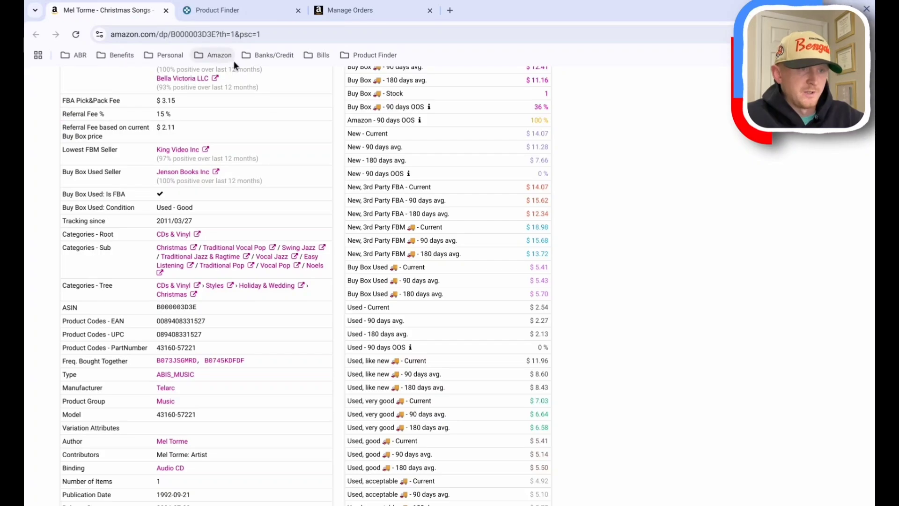
- In Keepa's Category Tree, expand CDs & Vinyl, Styles and Holiday & Wedding, and list the Christmas category's products in the Product Finder
left_click(230, 12)
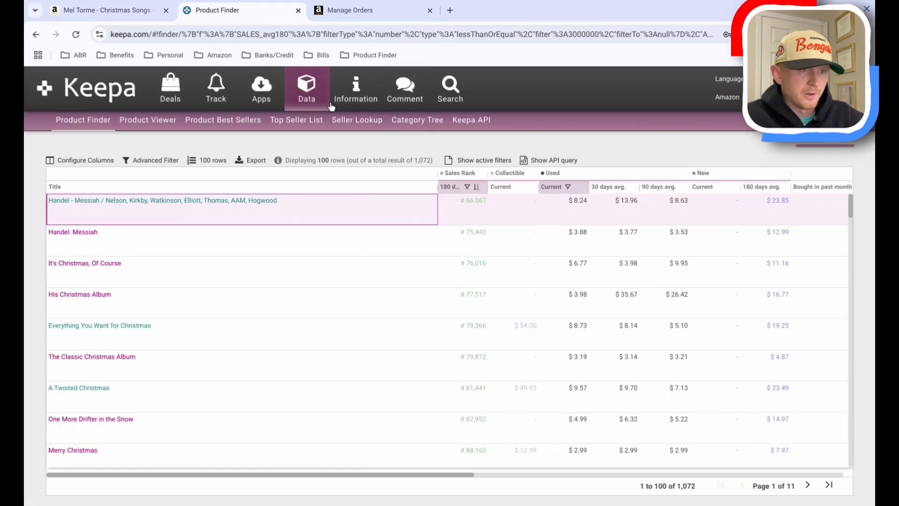
left_click(416, 127)
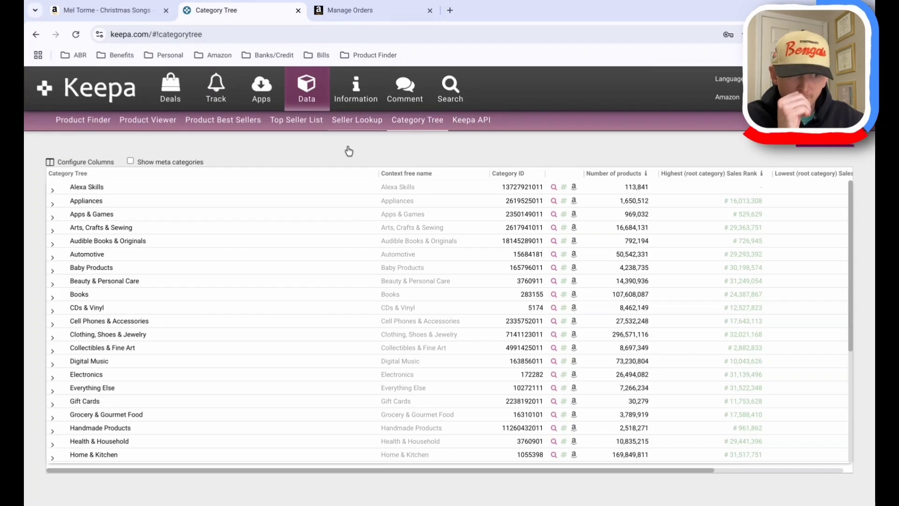
left_click(53, 311)
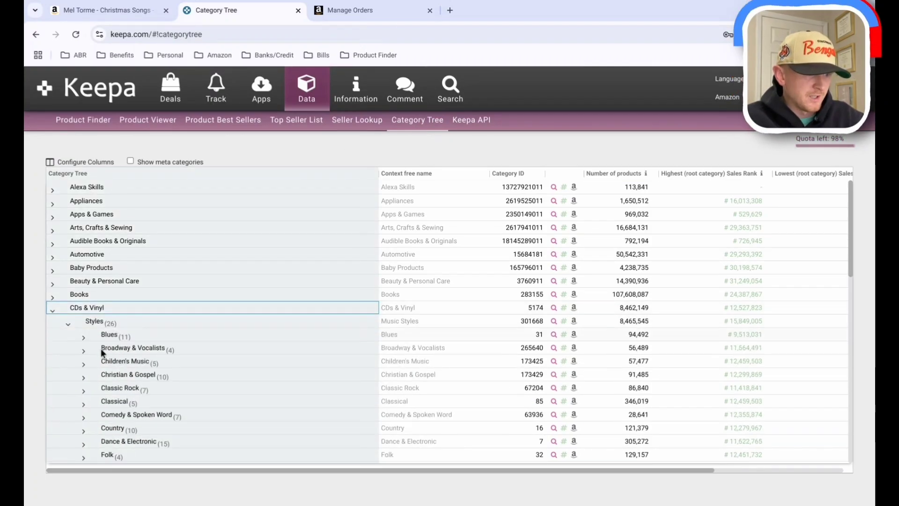
scroll(137, 363, "down", 2)
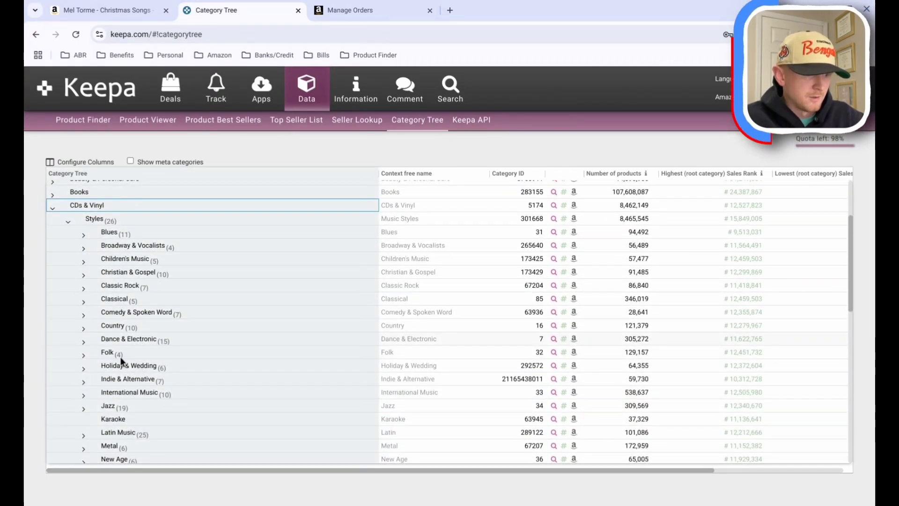
left_click(83, 369)
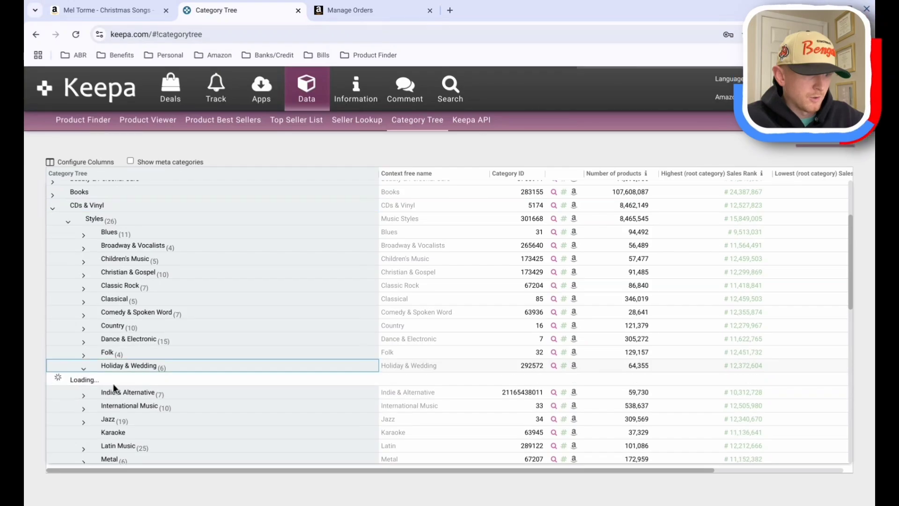
scroll(142, 293, "down", 2)
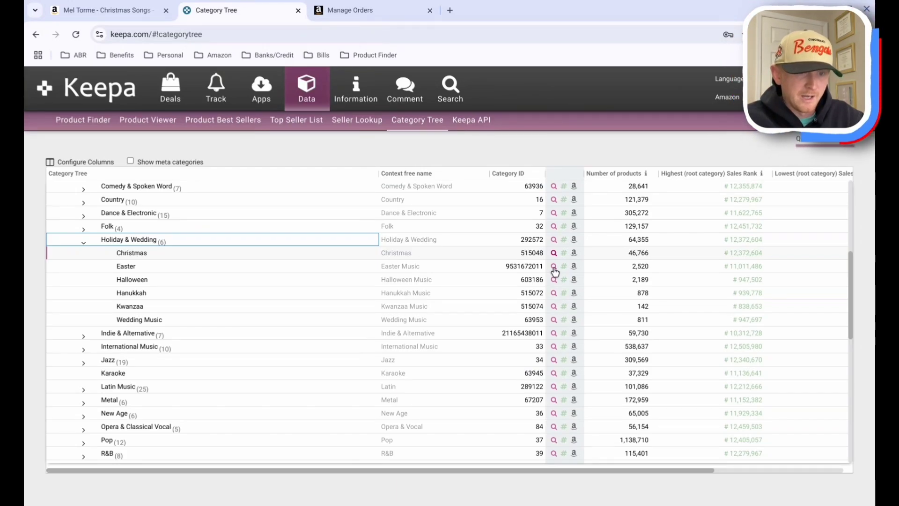
left_click(553, 267)
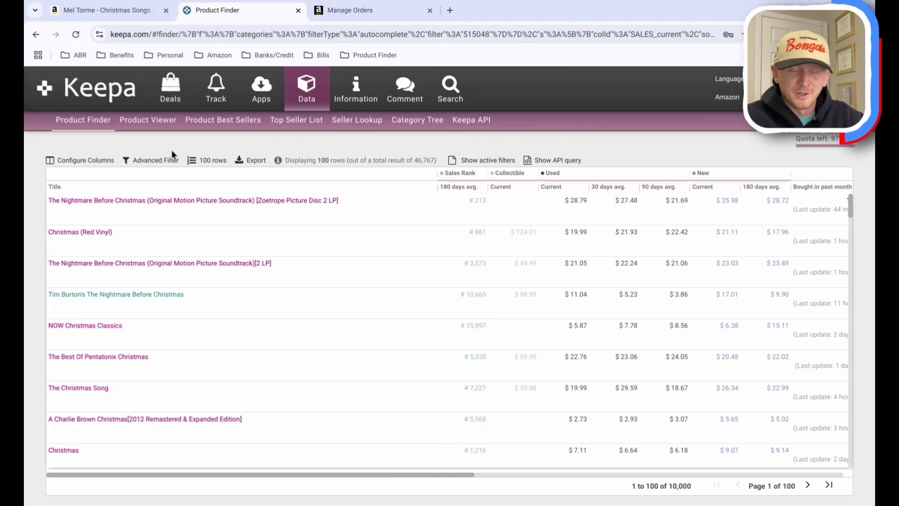
- Filter the Christmas category to a 180-day average sales rank of at most 300000, with both Amazon and New out of stock
left_click(165, 160)
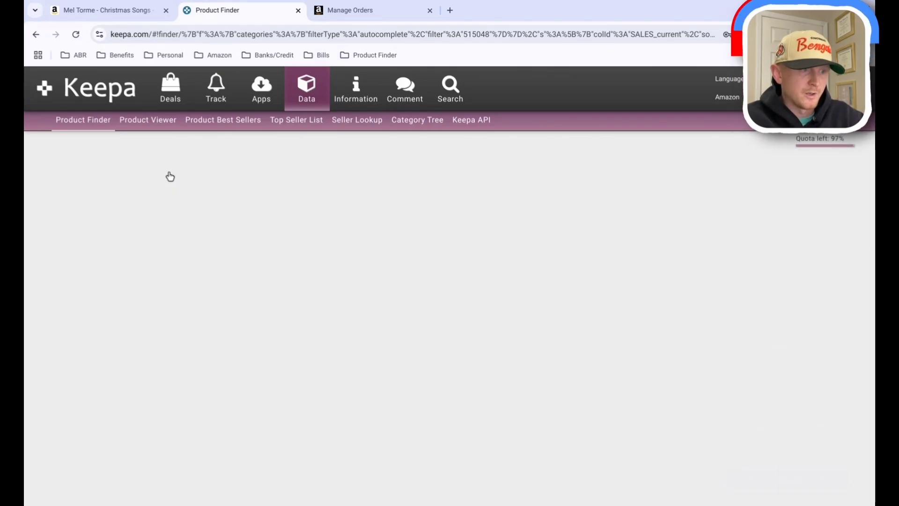
scroll(170, 177, "down", 6)
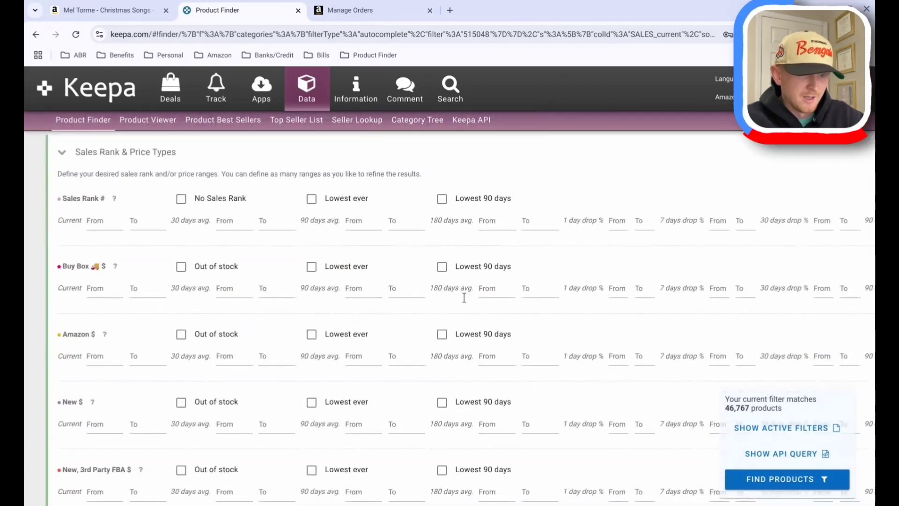
left_click(546, 237)
type("300000")
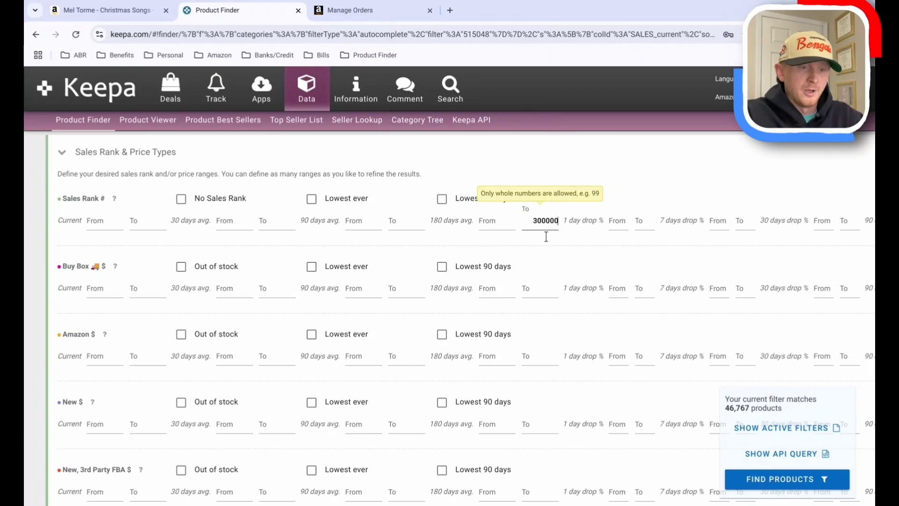
scroll(201, 253, "down", 3)
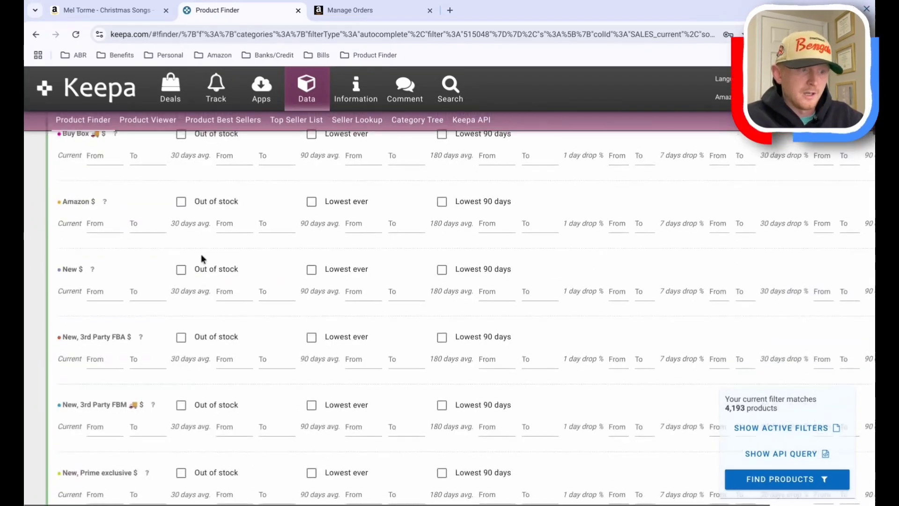
left_click(178, 212)
left_click(182, 276)
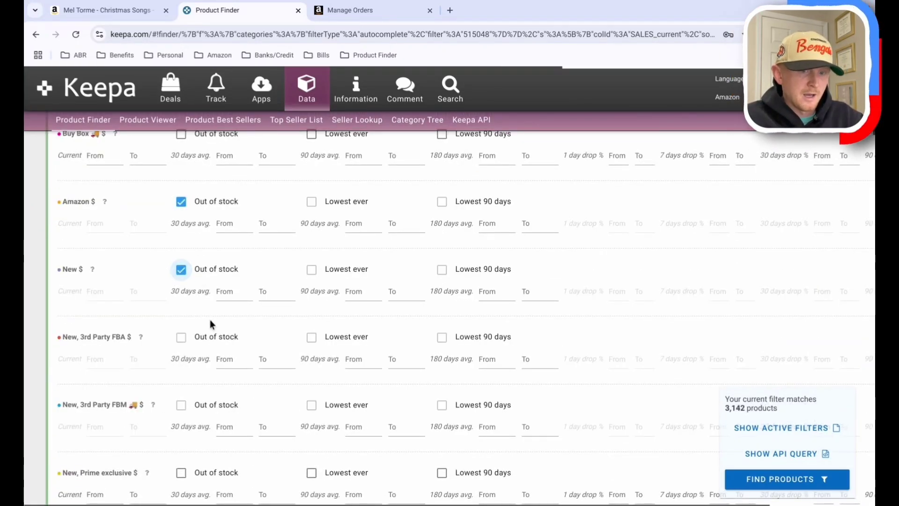
- Check that the Christmas sub-category is included in the filters and find the matching products
scroll(211, 323, "down", 20)
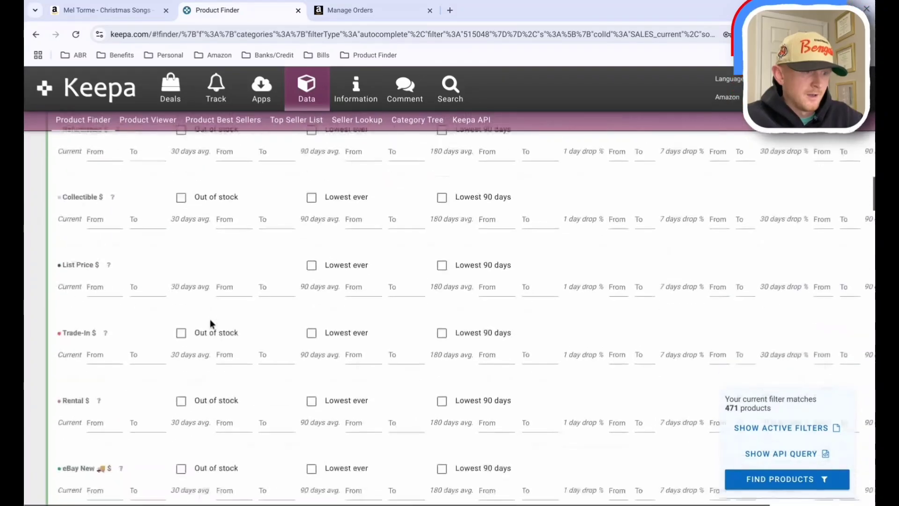
scroll(210, 323, "down", 5)
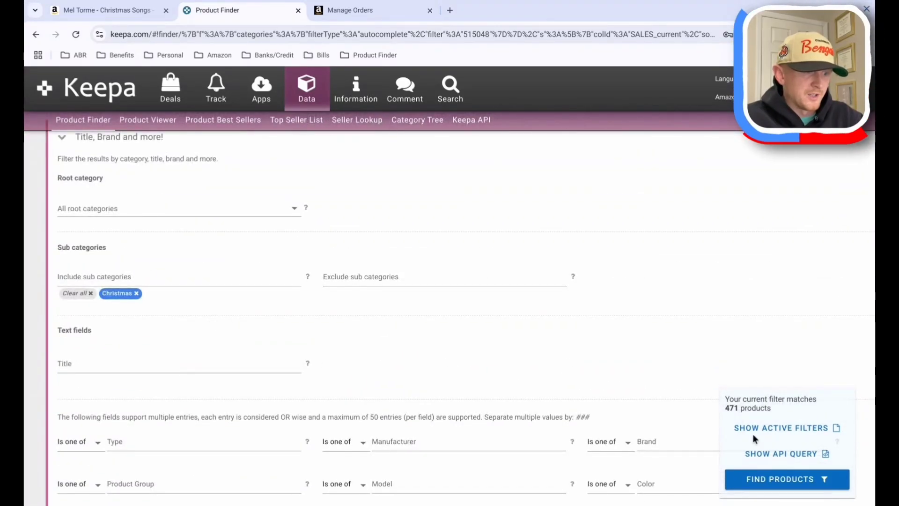
scroll(173, 227, "up", 20)
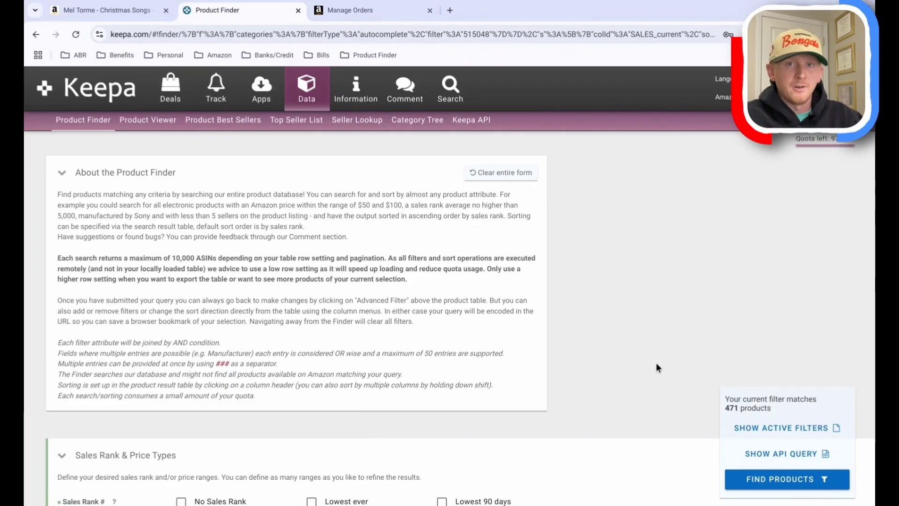
left_click(777, 485)
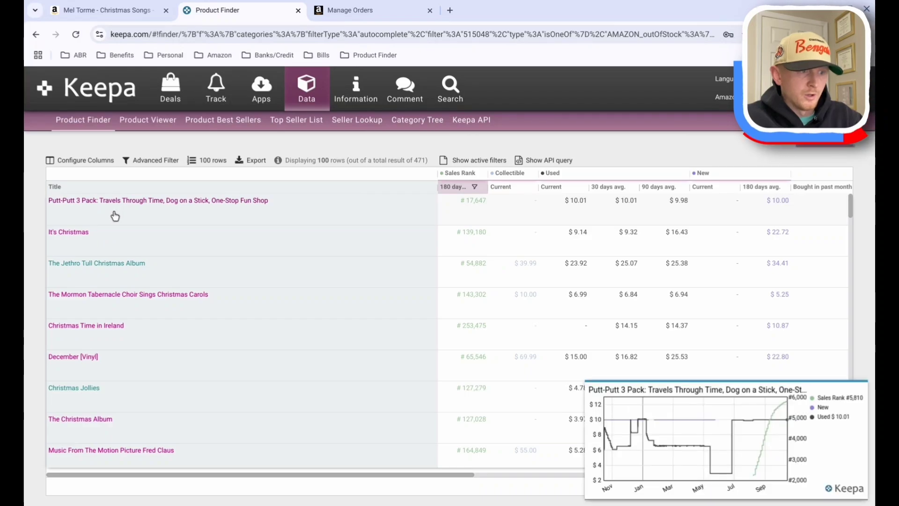
- Open The Jethro Tull Christmas Album from the results and view its price history over the past year and the full tracking period
mouse_move(82, 247)
mouse_move(89, 280)
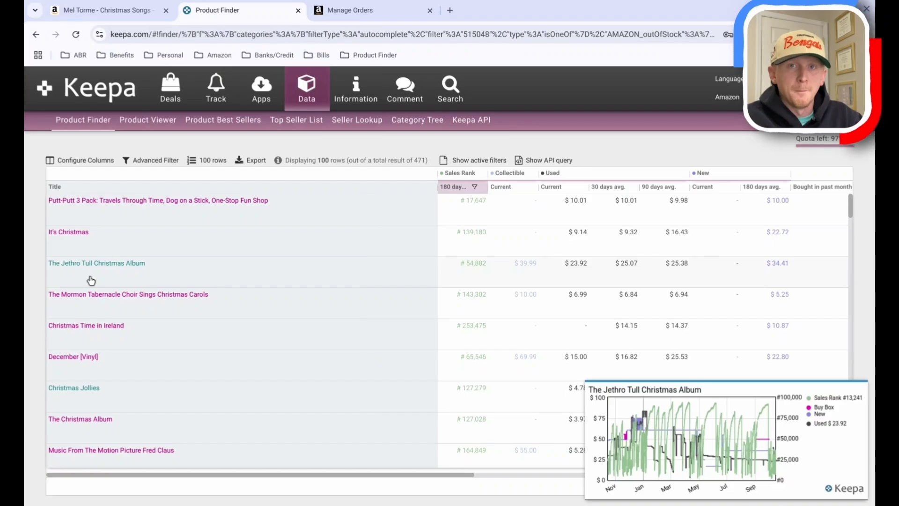
left_click(91, 280)
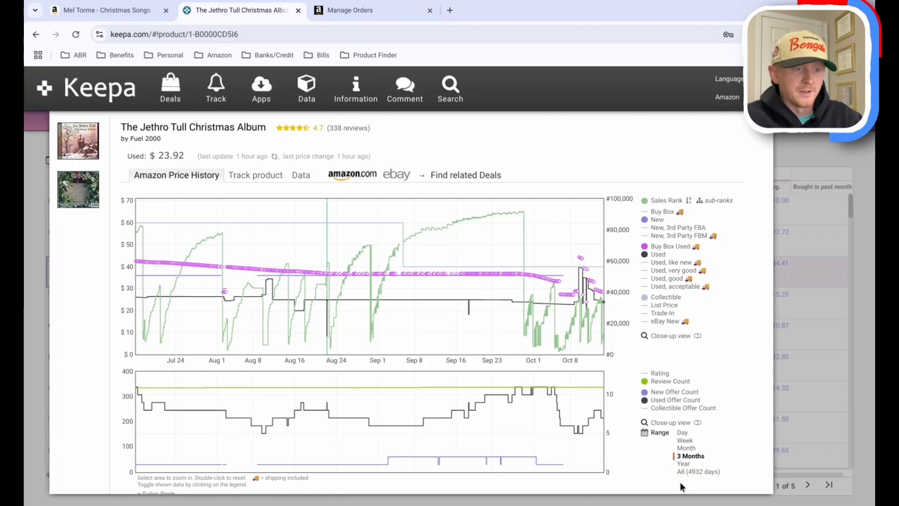
left_click(684, 464)
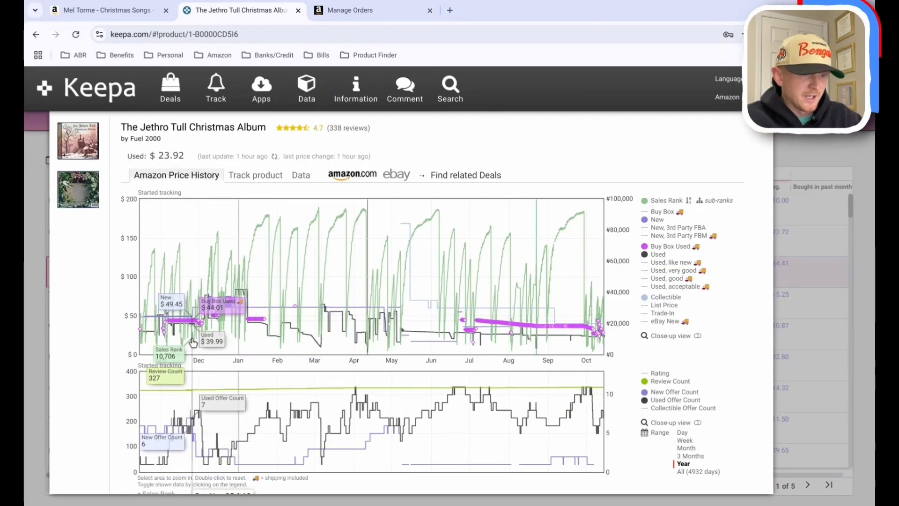
left_click(698, 472)
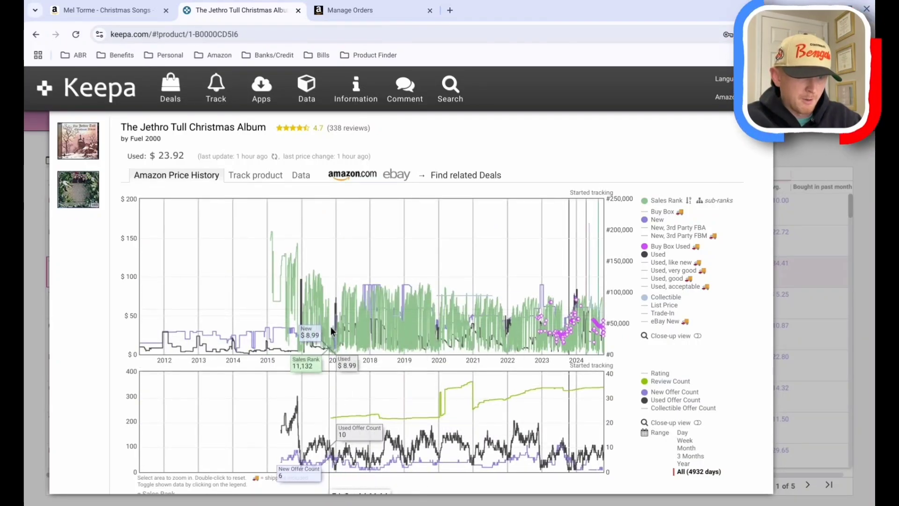
- Examine the Jethro Tull album's holiday-season used prices by zooming into September 2017 to October 2018 and July 2018 to July 2020
left_click_drag(331, 327, 642, 330)
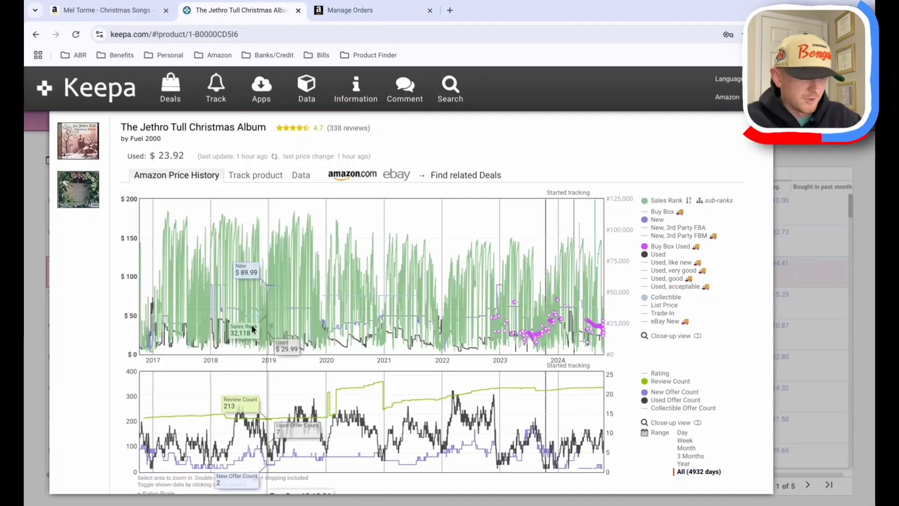
left_click_drag(194, 324, 254, 336)
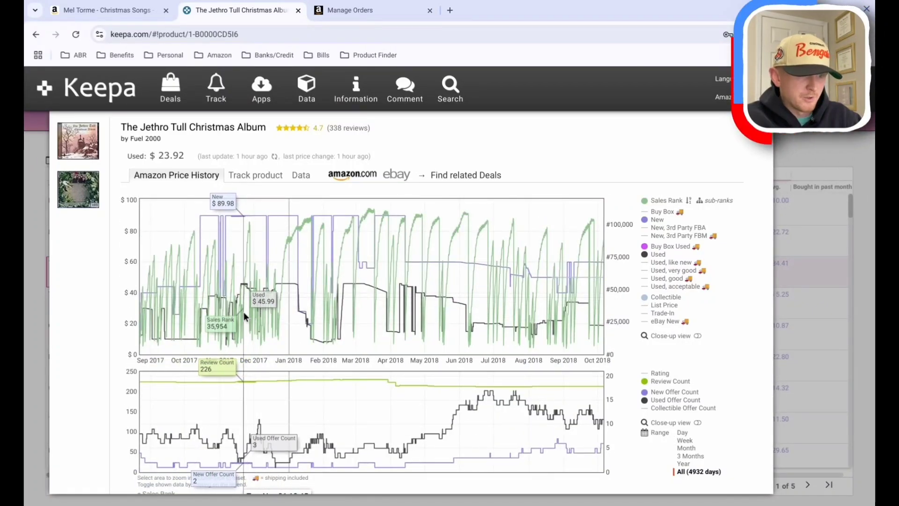
double_click(285, 324)
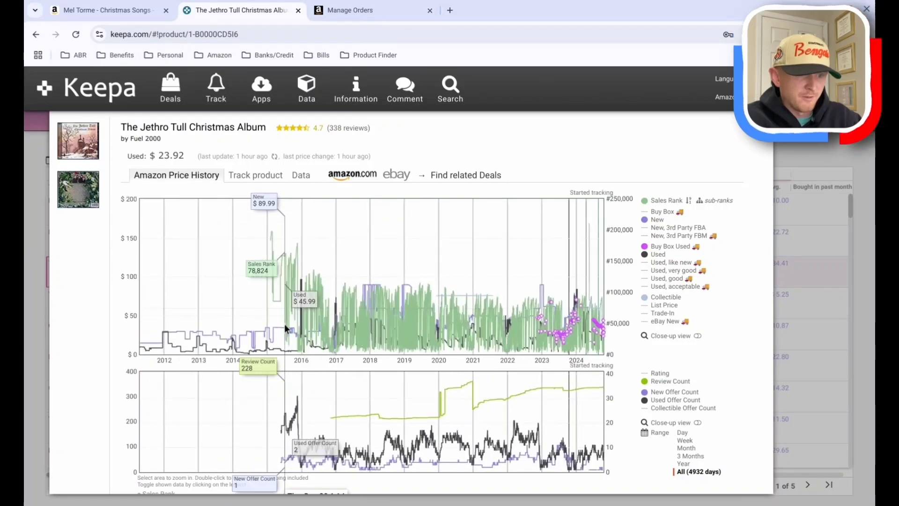
left_click_drag(377, 339, 457, 356)
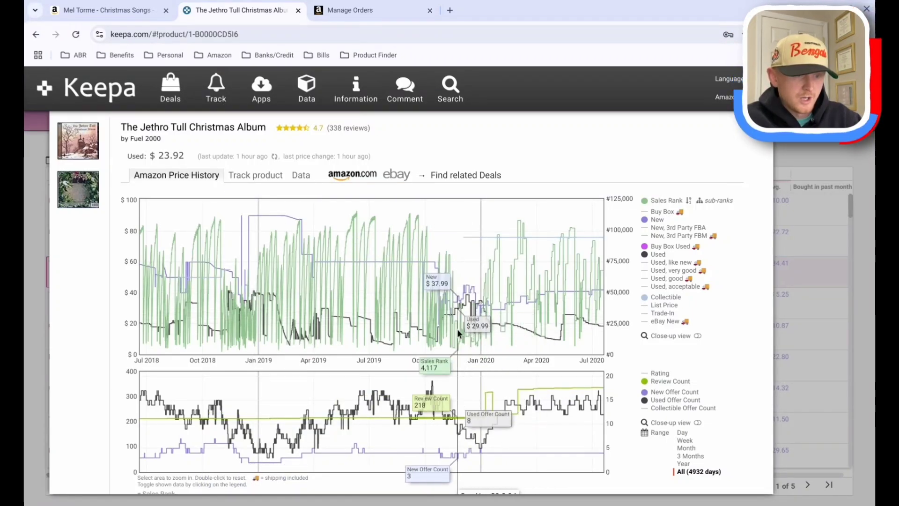
double_click(504, 339)
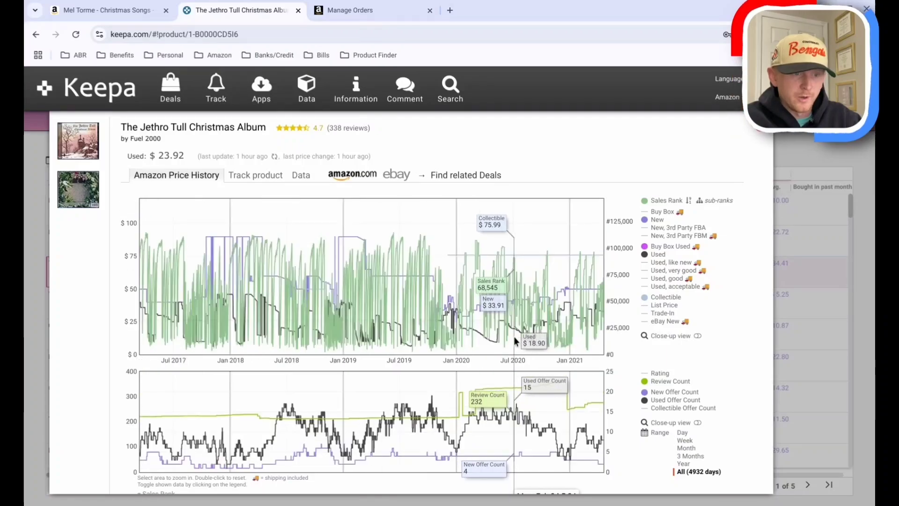
- Examine the Jethro Tull album's price chart from late 2021 to October 2024, with a closer view of February to October 2024
left_click_drag(495, 341, 619, 355)
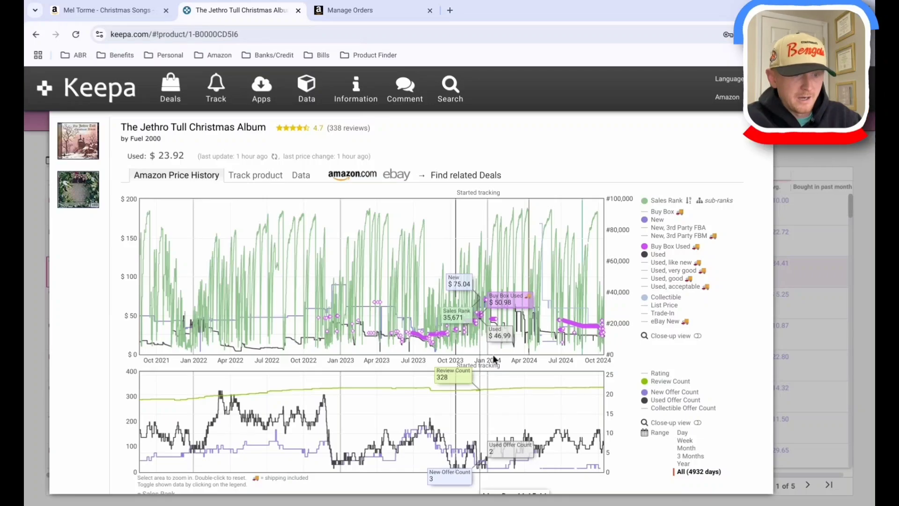
left_click_drag(504, 349, 625, 365)
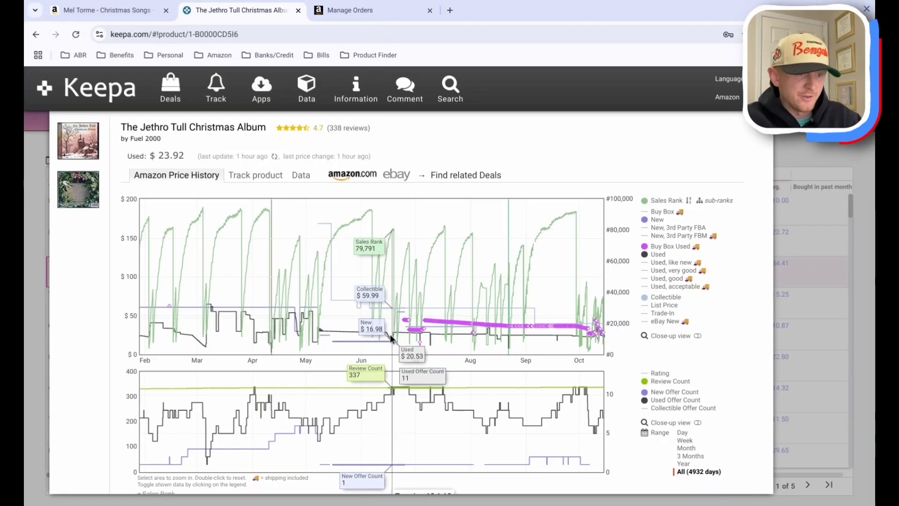
double_click(560, 358)
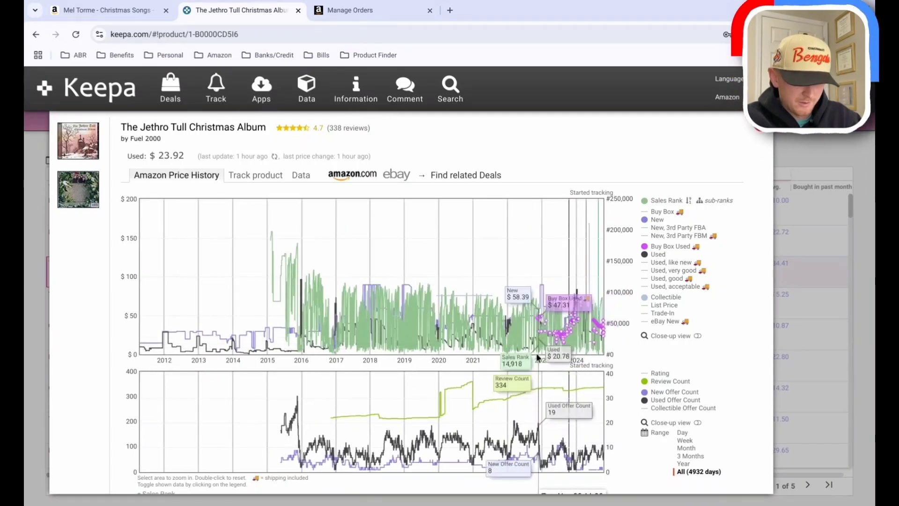
- Zoom the Jethro Tull chart to late 2022 through October 2024, inspect mid-February to early April 2024, and return to the results
left_click_drag(536, 337, 636, 361)
left_click(279, 178)
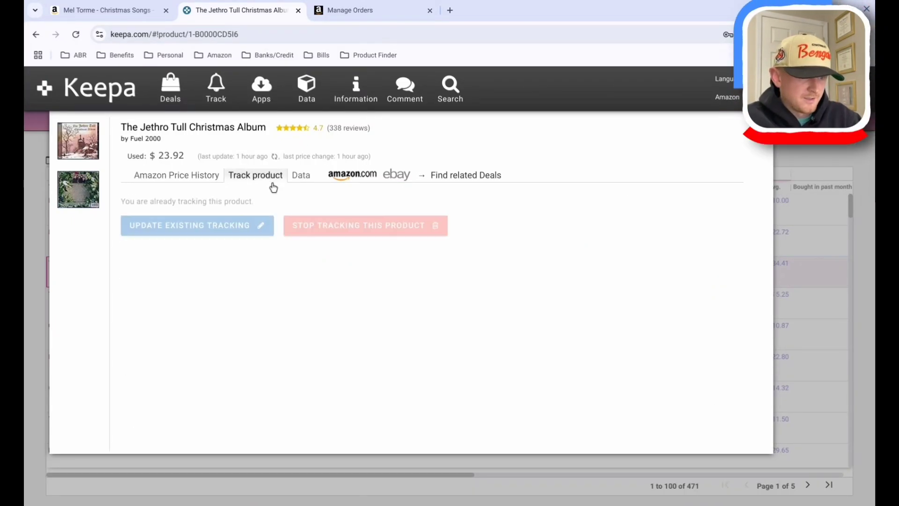
left_click(190, 183)
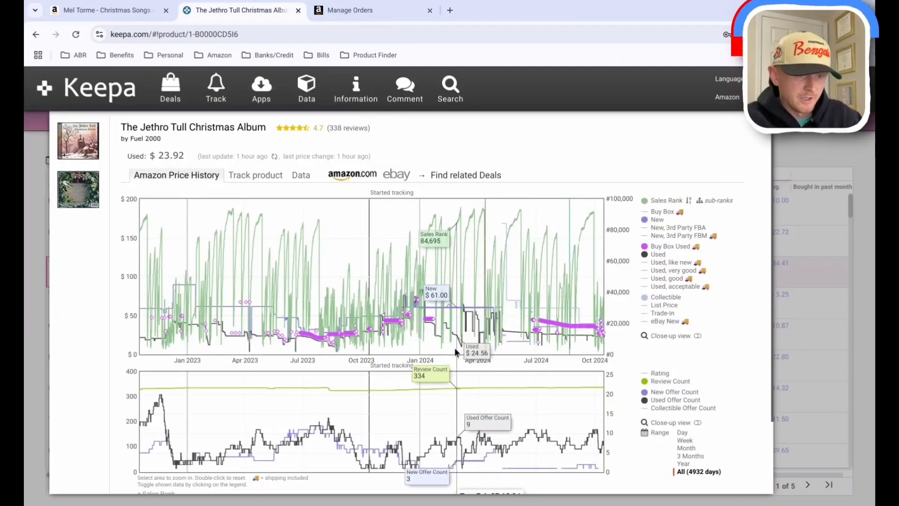
left_click_drag(448, 354, 484, 354)
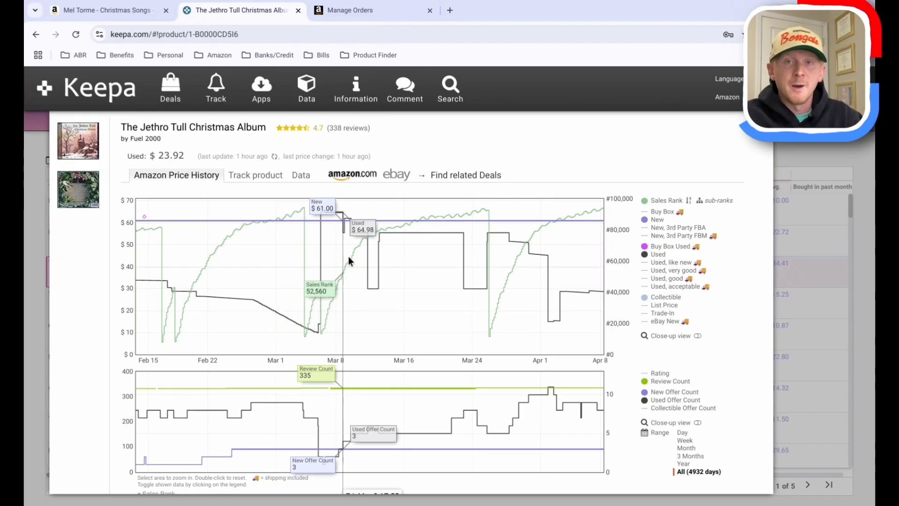
key("alt+Left")
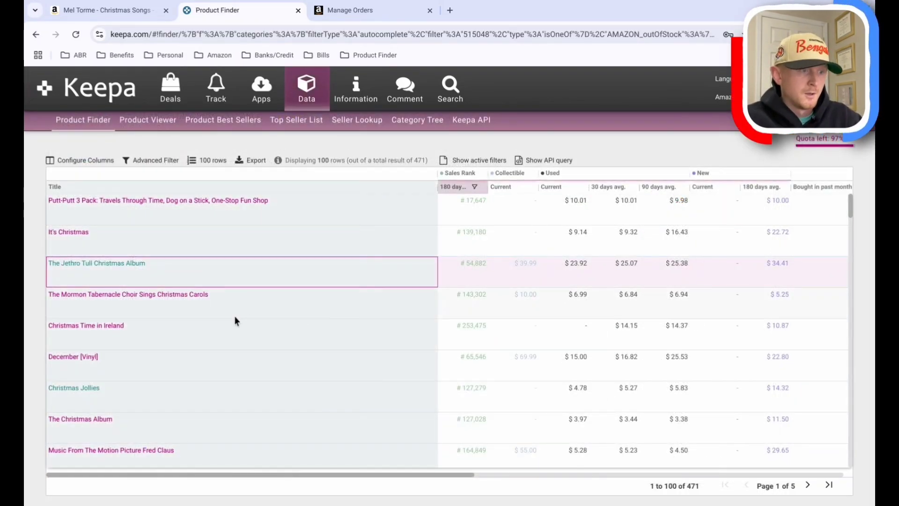
- Open December [Vinyl], examine its price history from October 2022 to October 2024, and return to the results
mouse_move(148, 318)
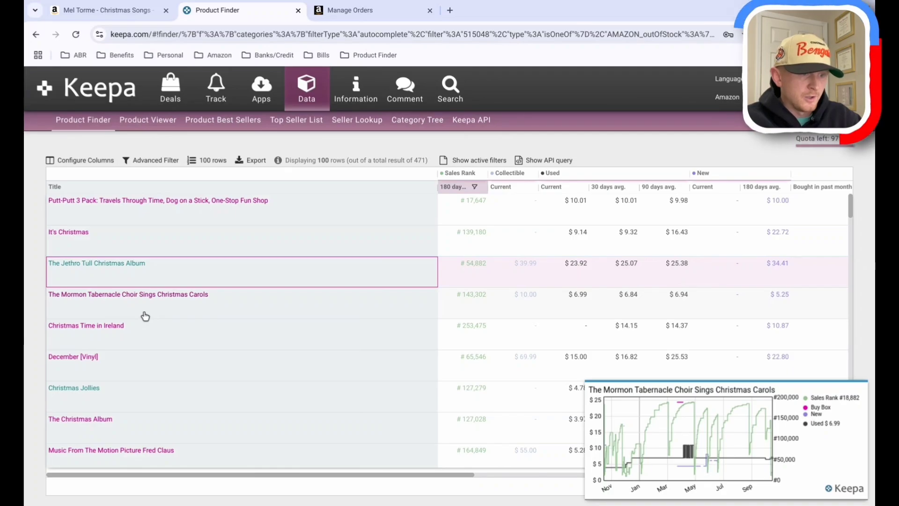
left_click(81, 379)
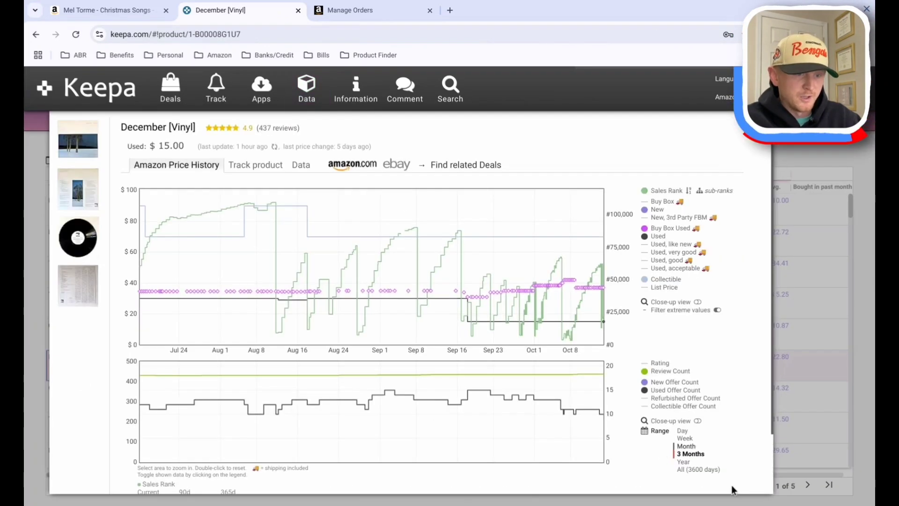
left_click_drag(505, 345, 643, 354)
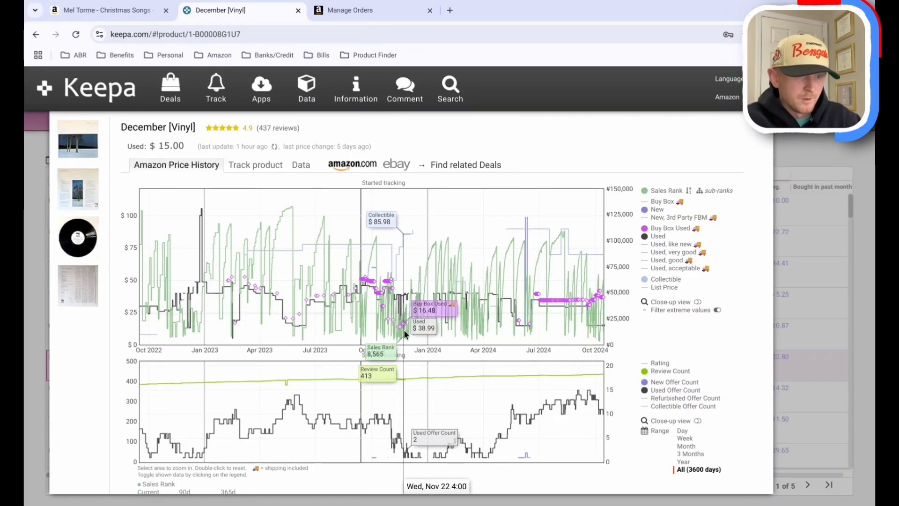
left_click(799, 279)
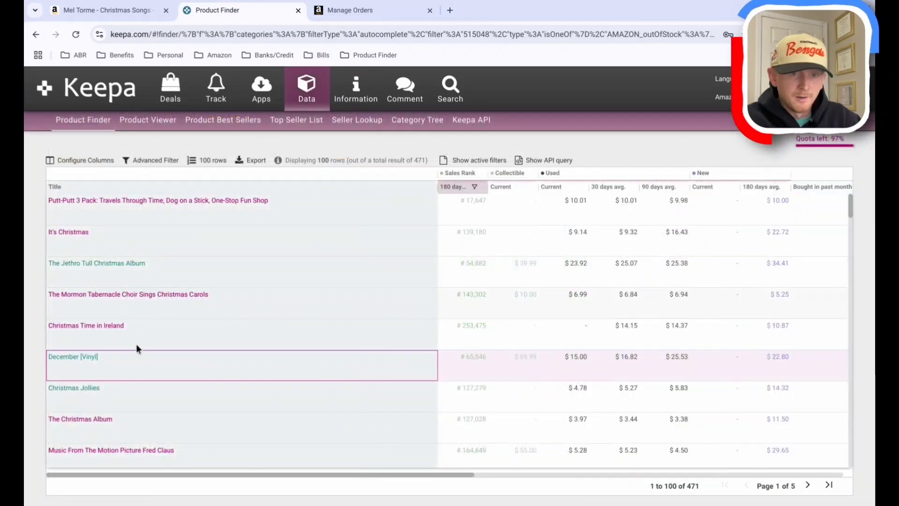
- Open Christmas In The Stars: Star Wars Christmas Album and view its price history over the past year and the full tracking period
scroll(91, 386, "down", 1)
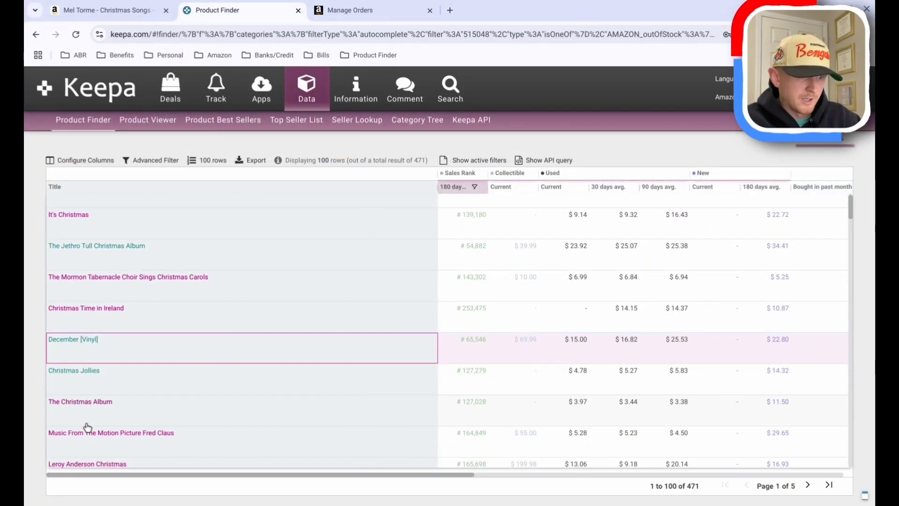
scroll(94, 410, "down", 2)
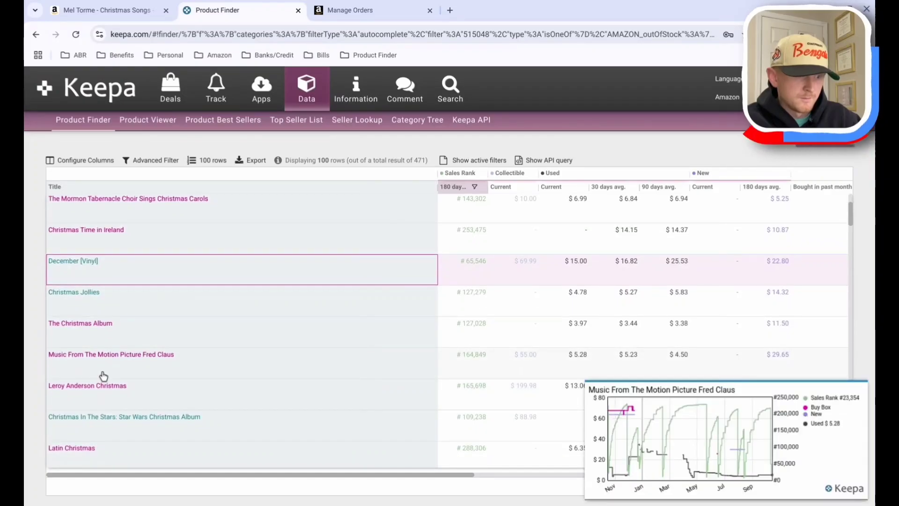
left_click(113, 440)
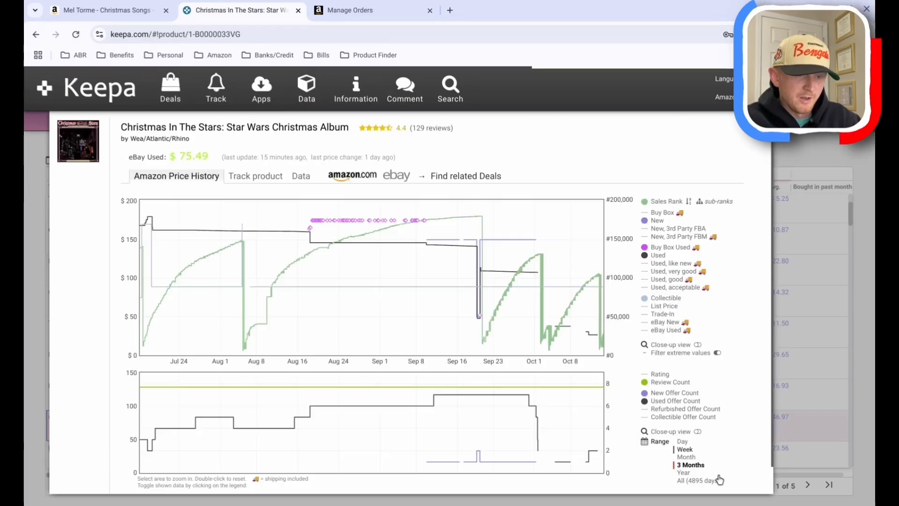
left_click(684, 473)
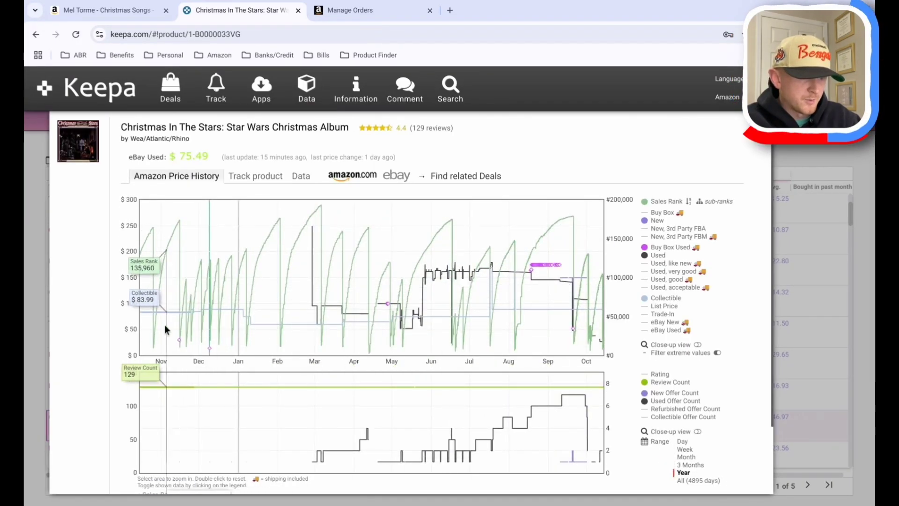
left_click(703, 480)
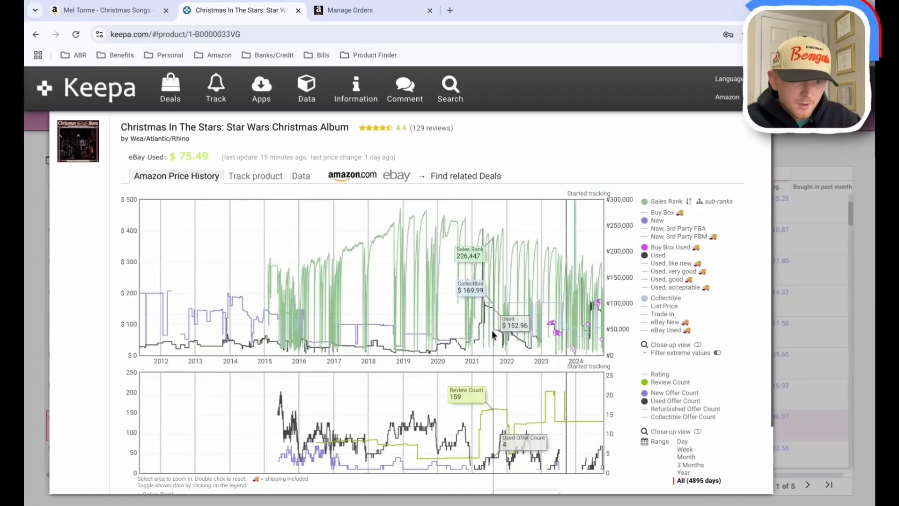
- Examine the Star Wars album's prices from late 2020 onward, narrowing to April–October 2024 and October 10–14, and reset the chart
left_click_drag(464, 335, 602, 335)
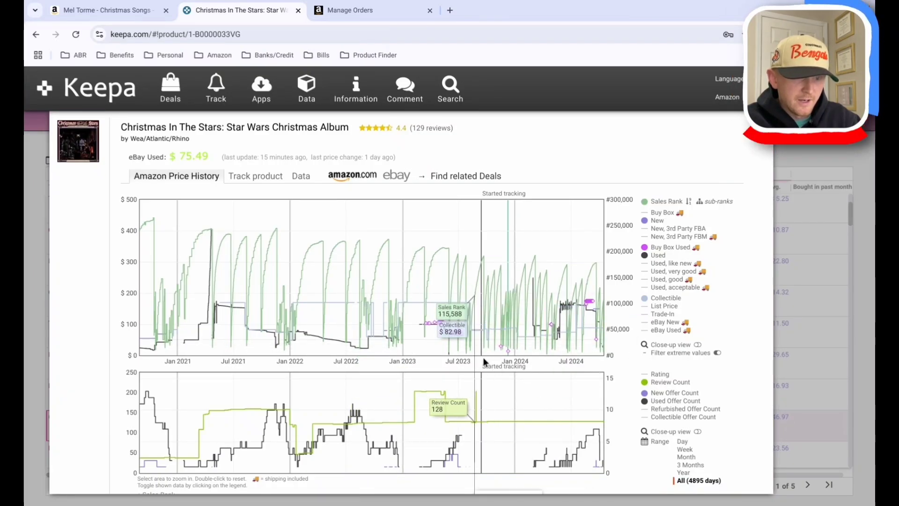
left_click_drag(543, 352, 603, 352)
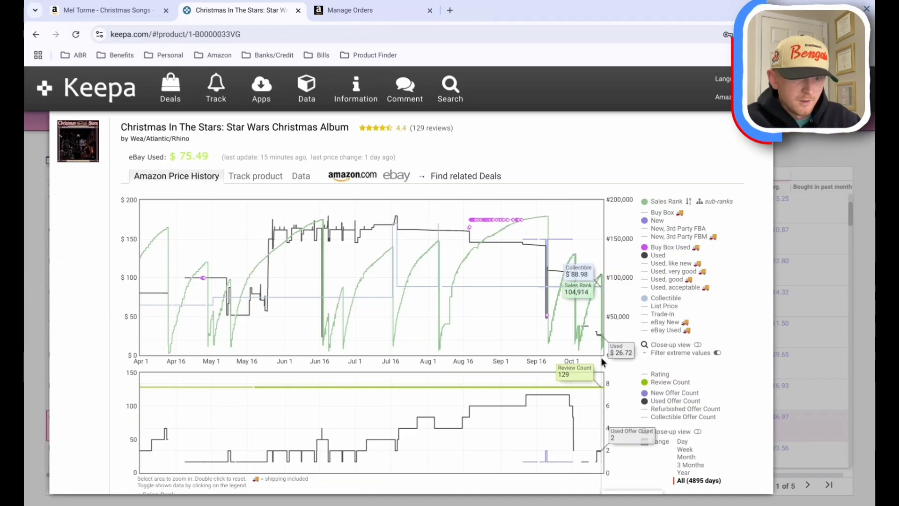
left_click_drag(593, 356, 614, 359)
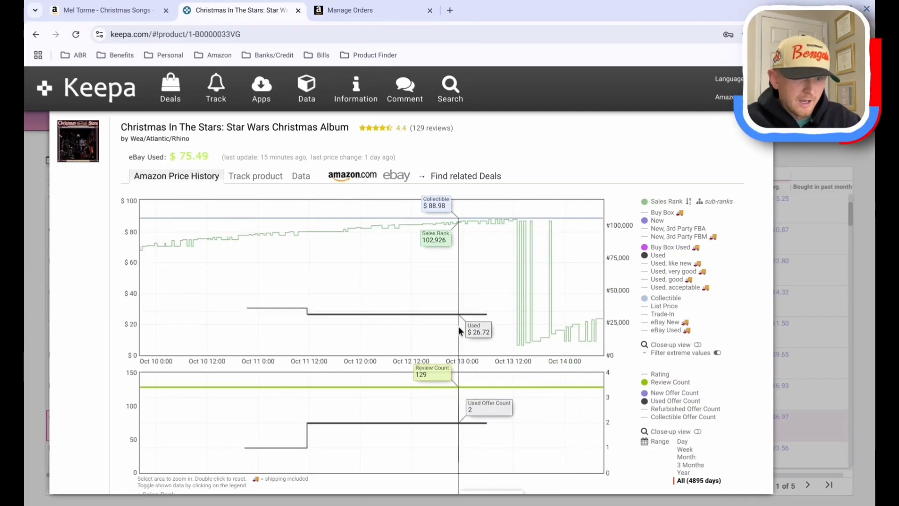
double_click(459, 330)
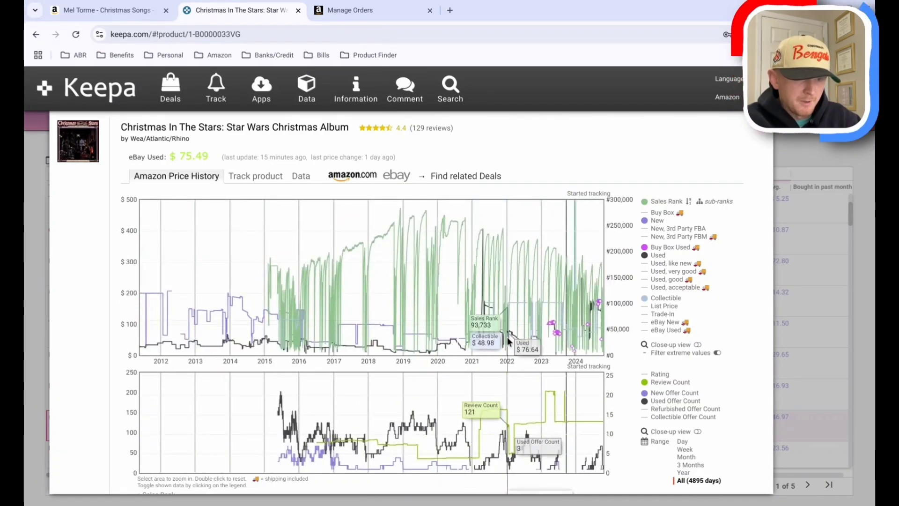
- Return to the Product Finder results and browse further down the list of Christmas albums
left_click(795, 257)
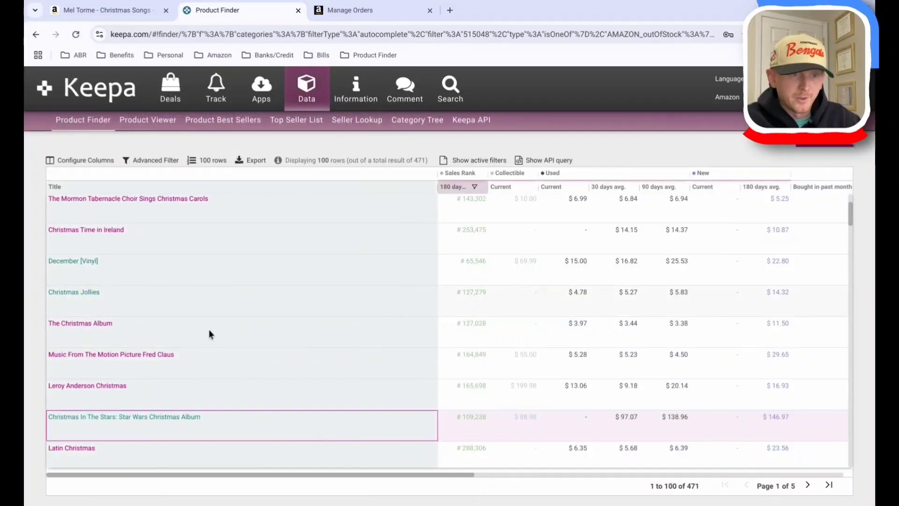
scroll(209, 333, "down", 5)
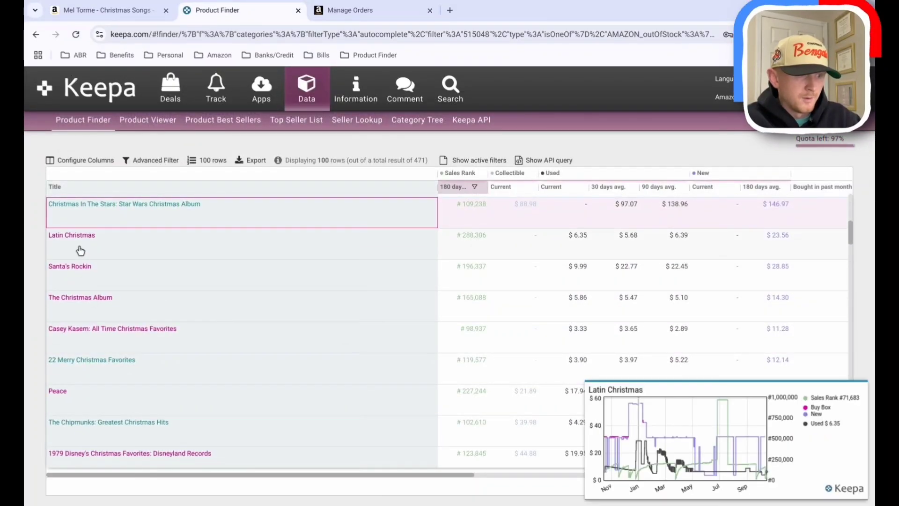
scroll(90, 255, "down", 5)
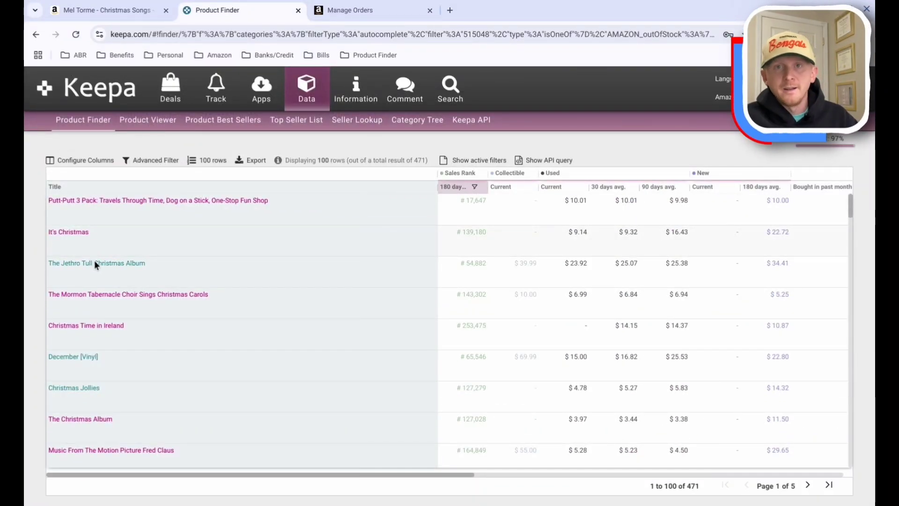